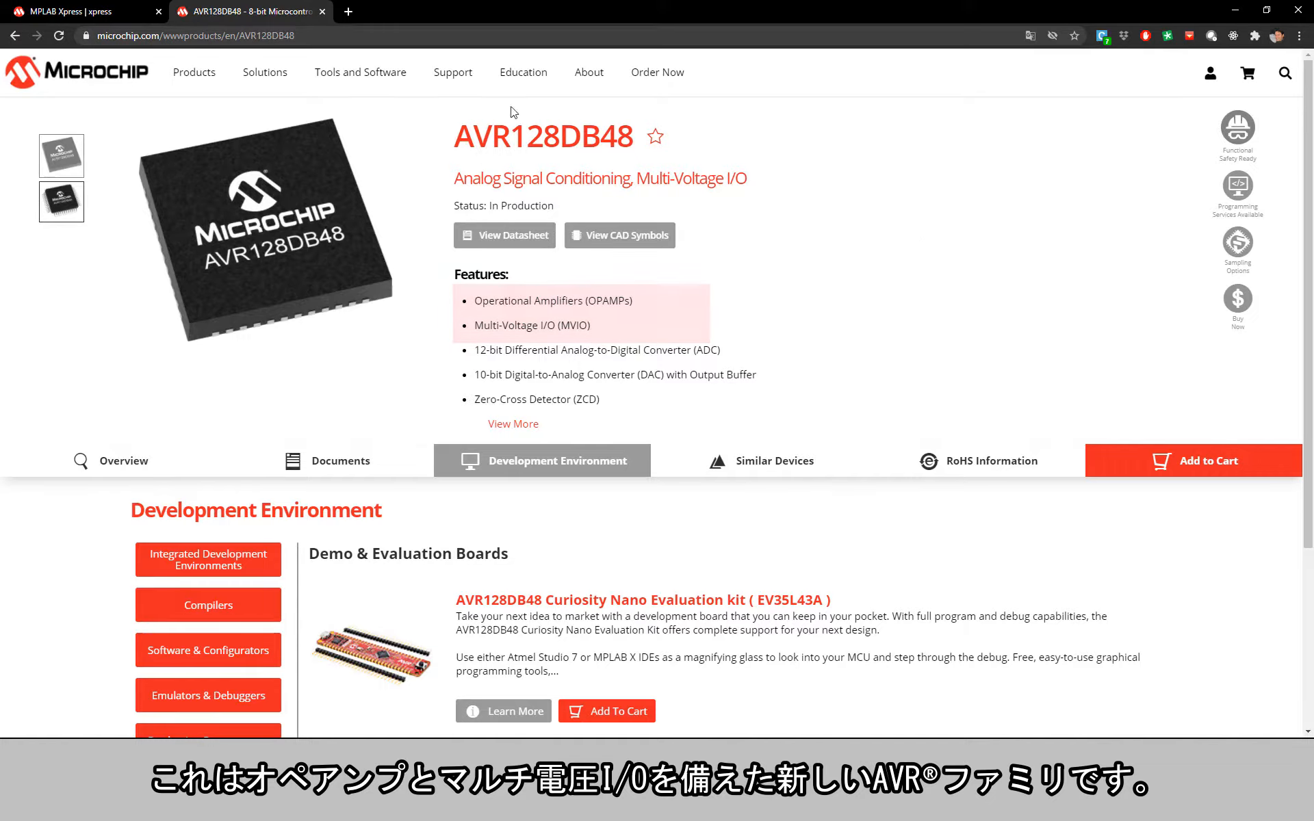
Step: Switch to MPLAB Xpress and create a new project for the AVR128DB48 device named DB-Hello
click(103, 11)
click(39, 84)
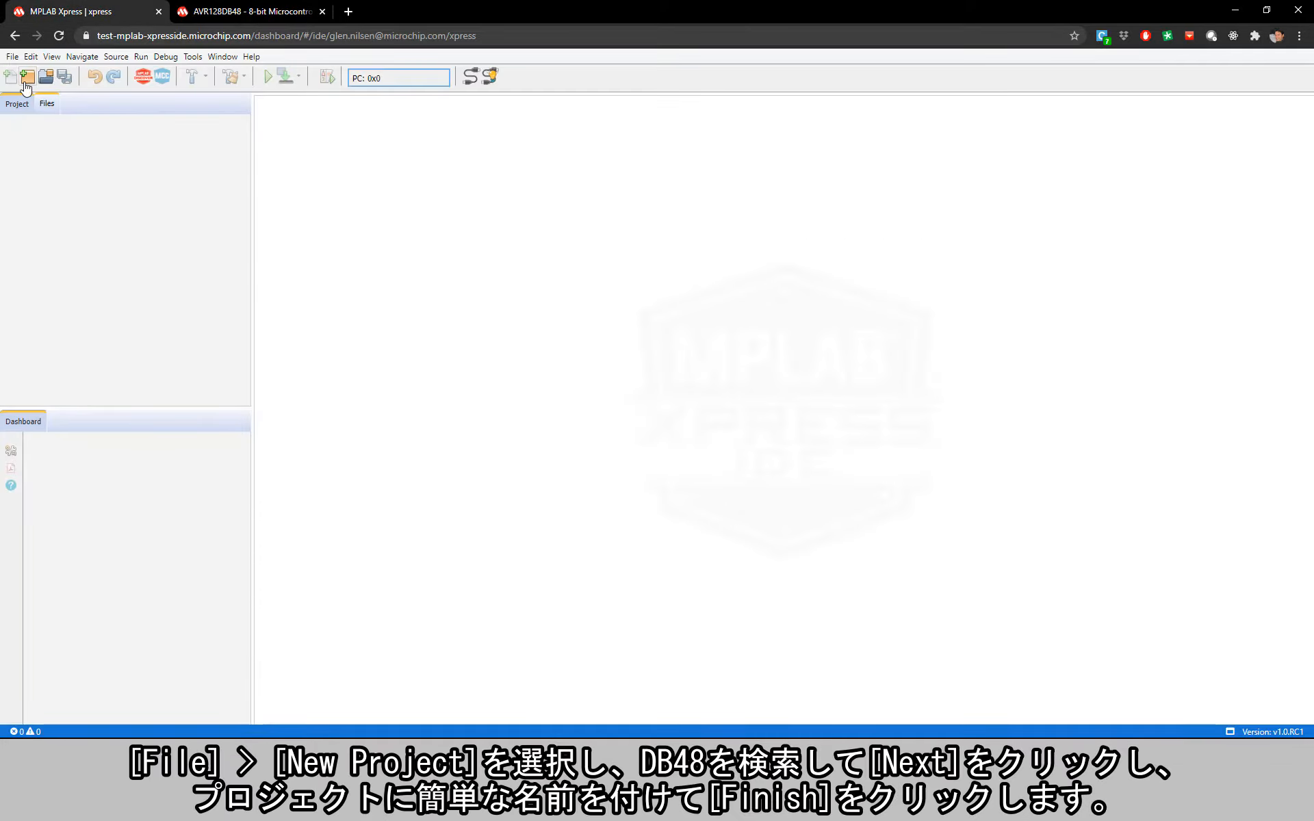
click(871, 673)
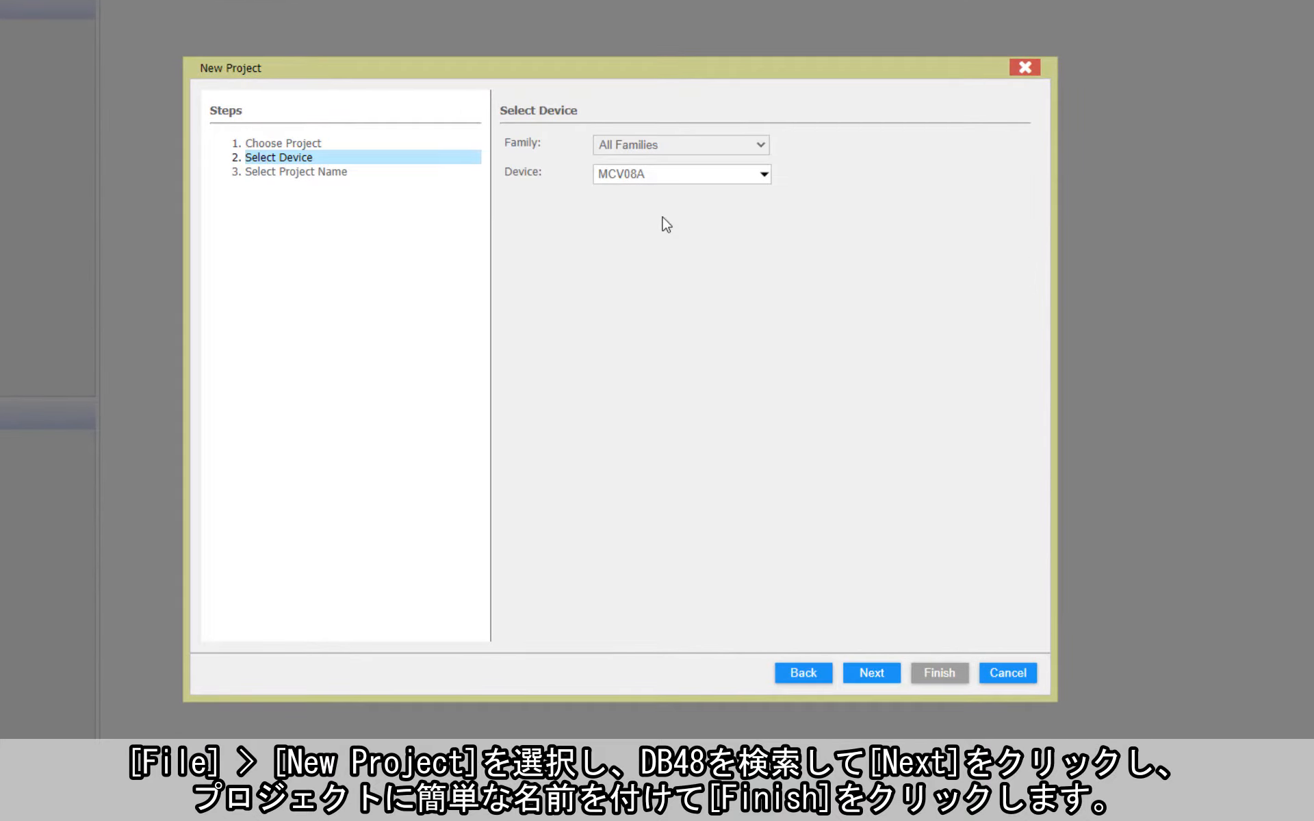
double_click(666, 175)
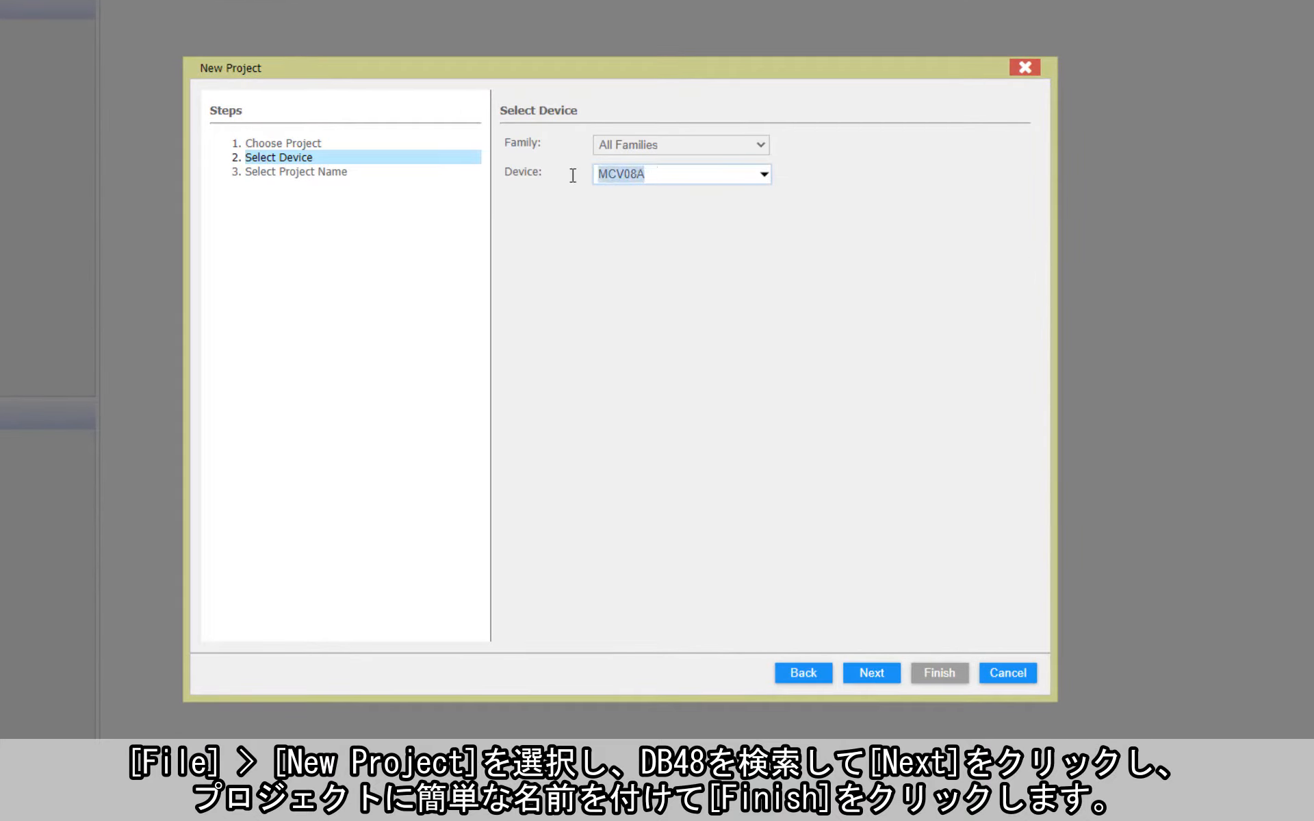
text(AVR128DB48)
click(873, 674)
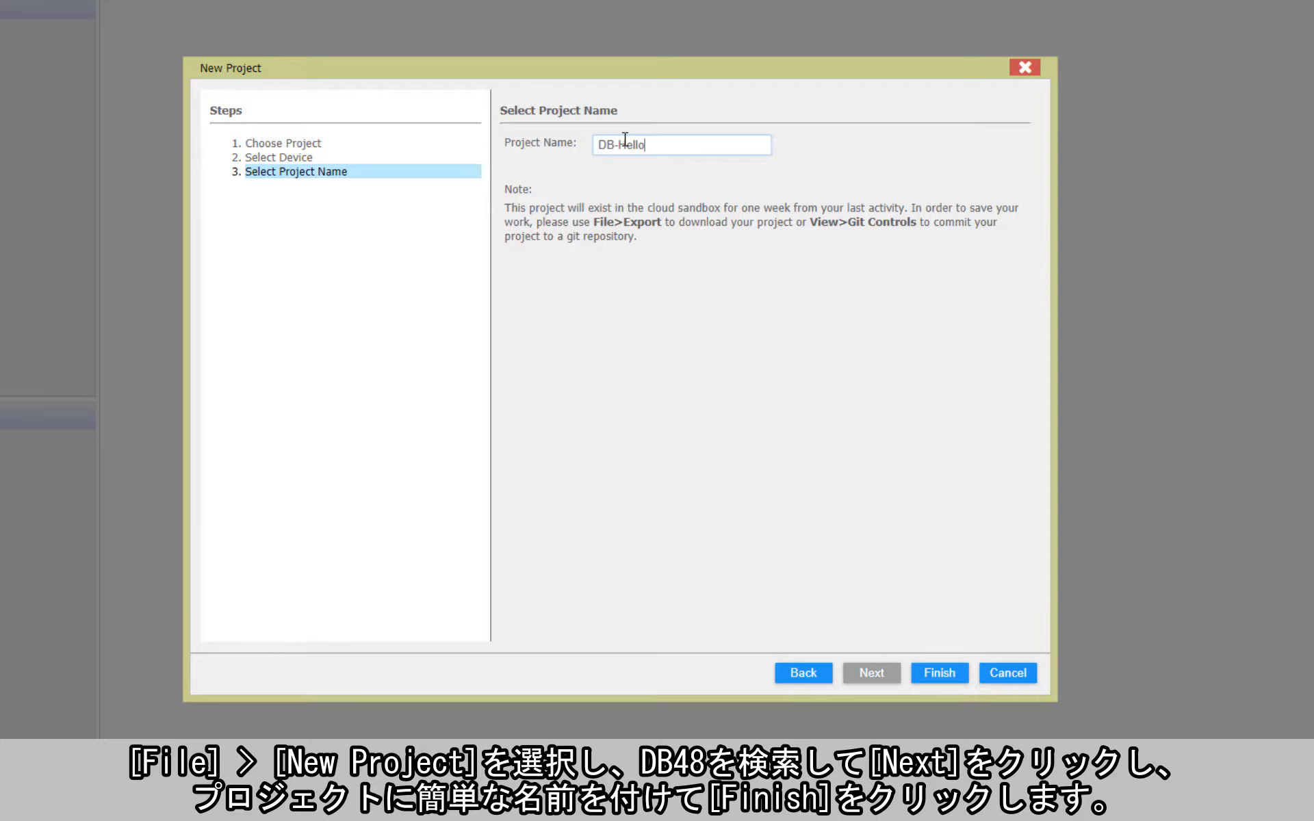
click(934, 676)
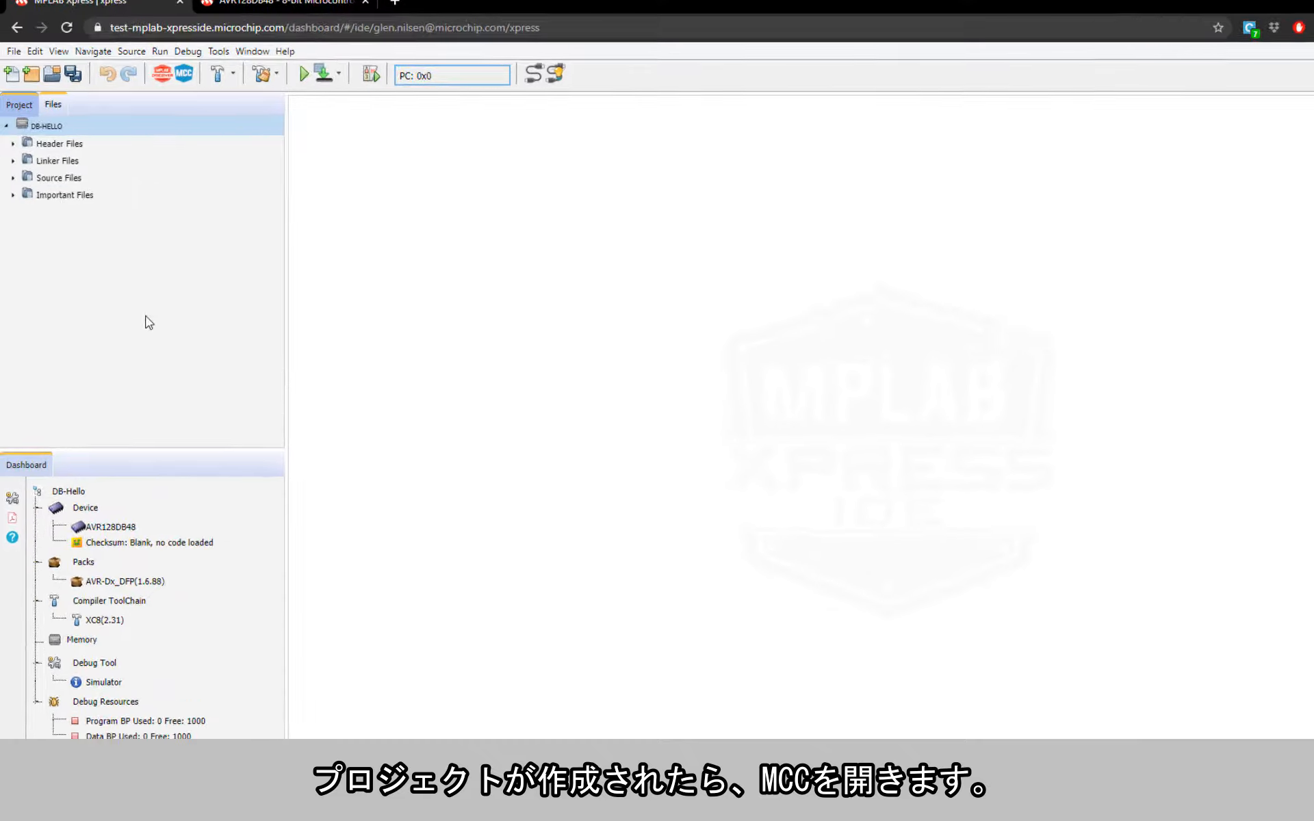
Step: Open MCC for the project, then check the Code Configurator Library version and the library names in Available Resources
click(184, 73)
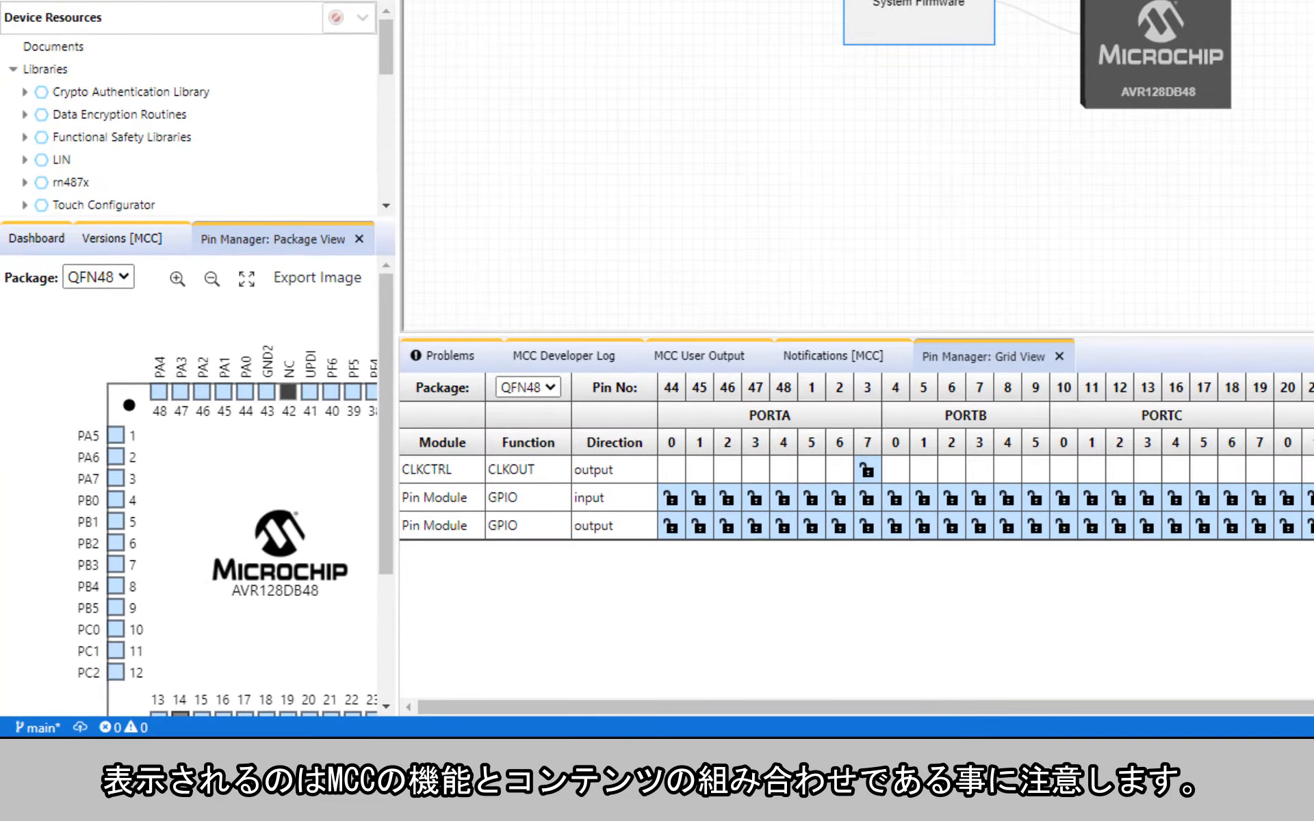
click(115, 247)
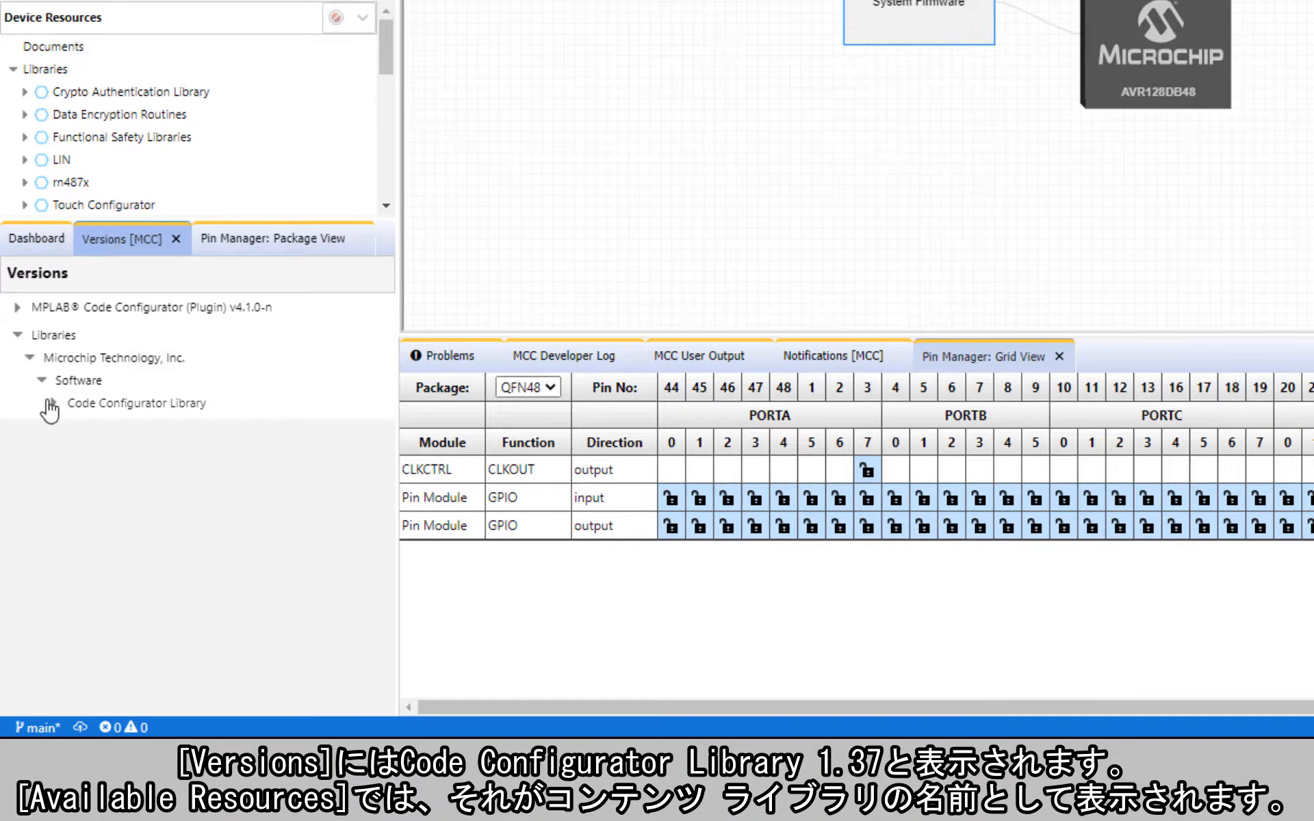
click(50, 403)
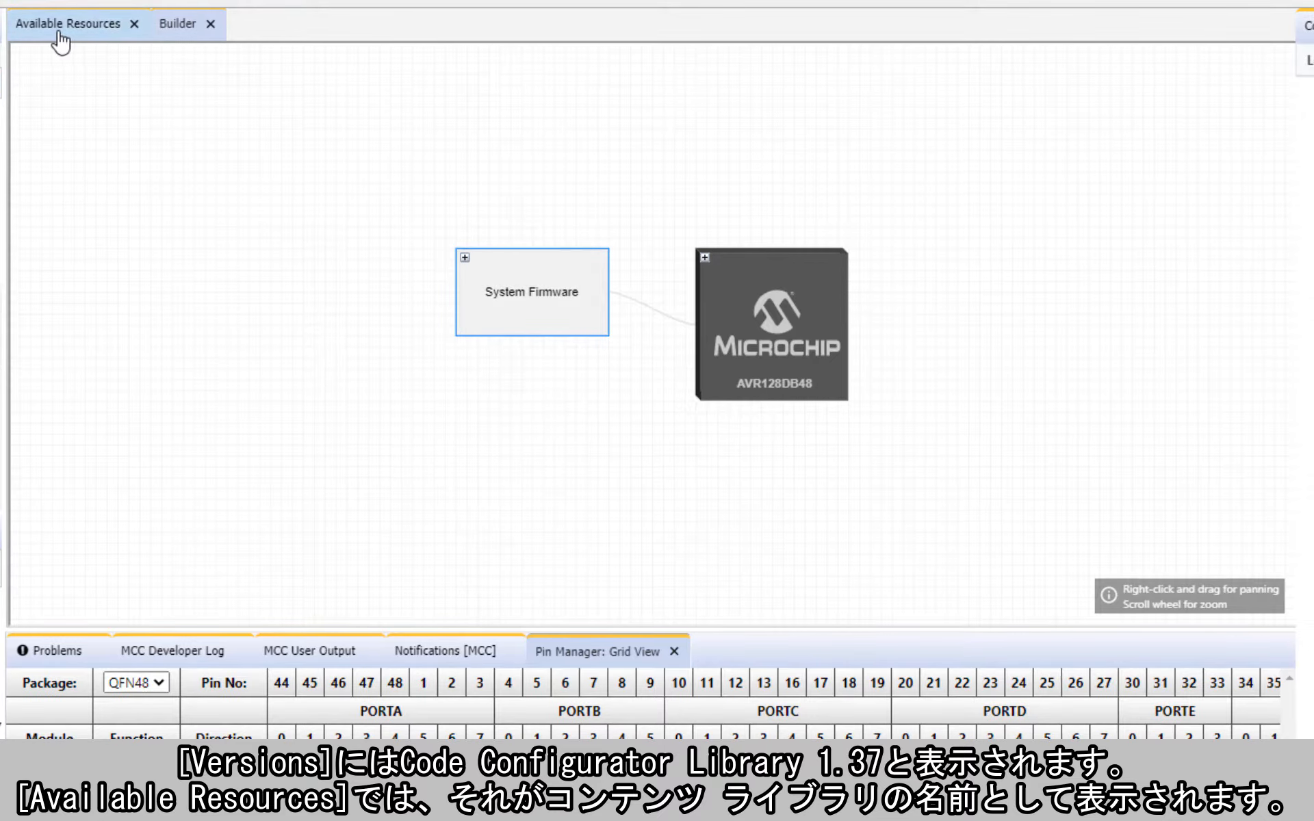
click(59, 32)
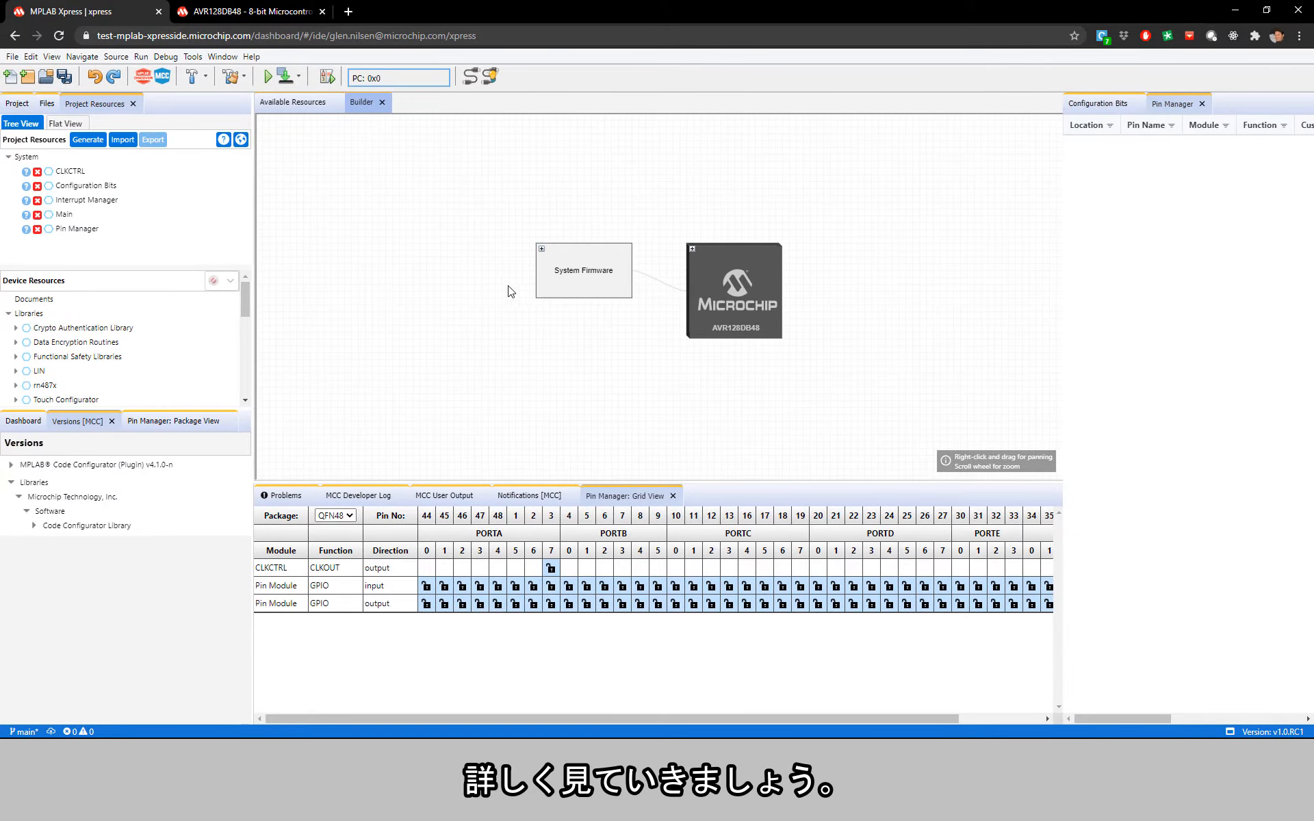
Step: Expand the System Firmware block in the Builder and show its CLKCTRL settings in a widened settings area
click(540, 250)
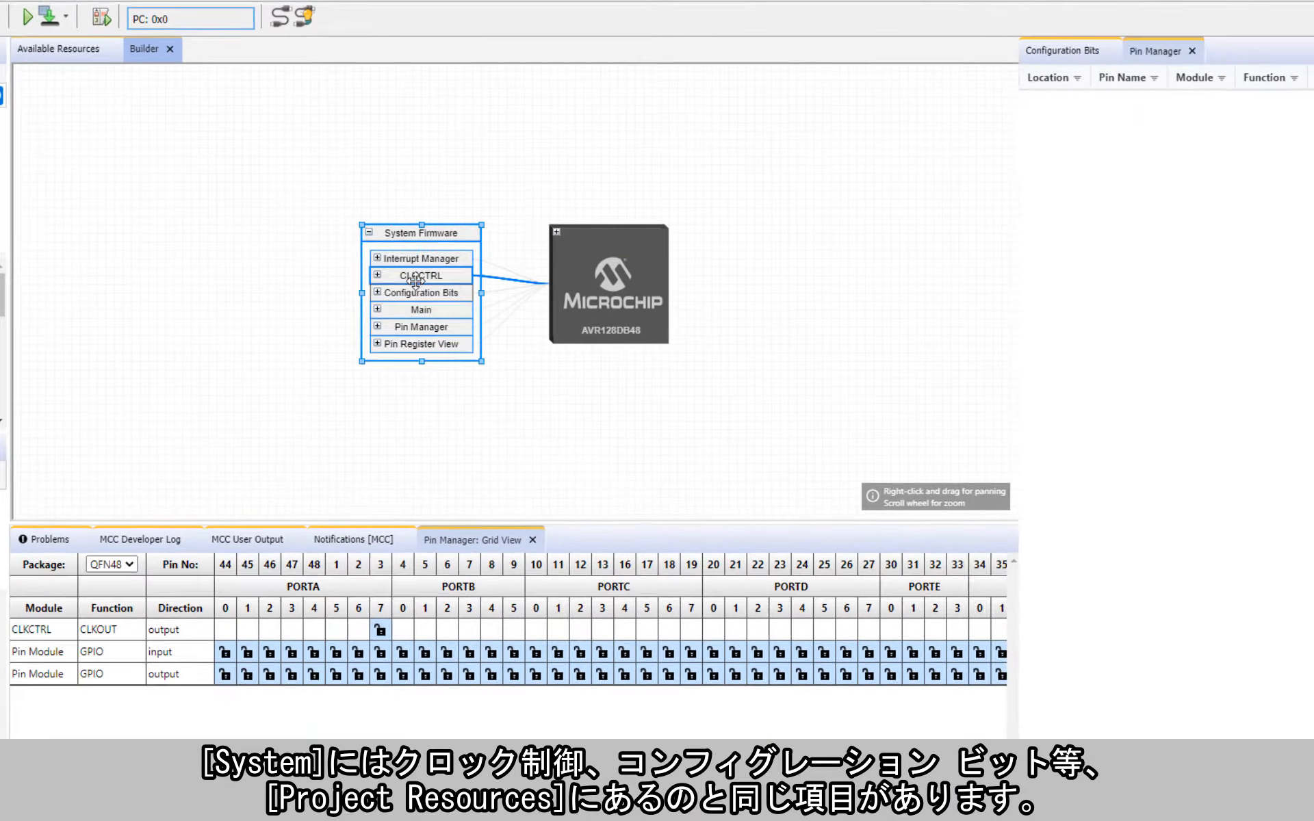
click(415, 275)
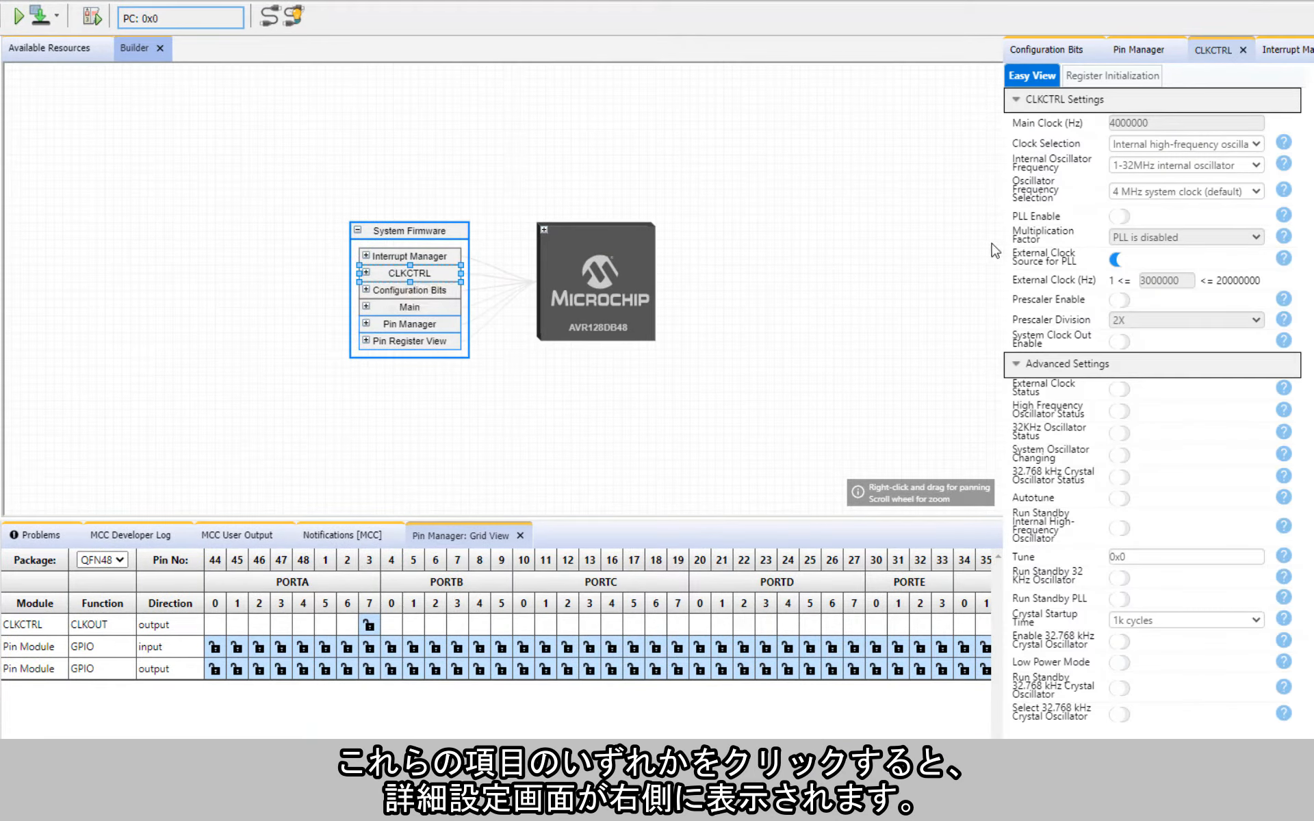
drag(1001, 243, 764, 249)
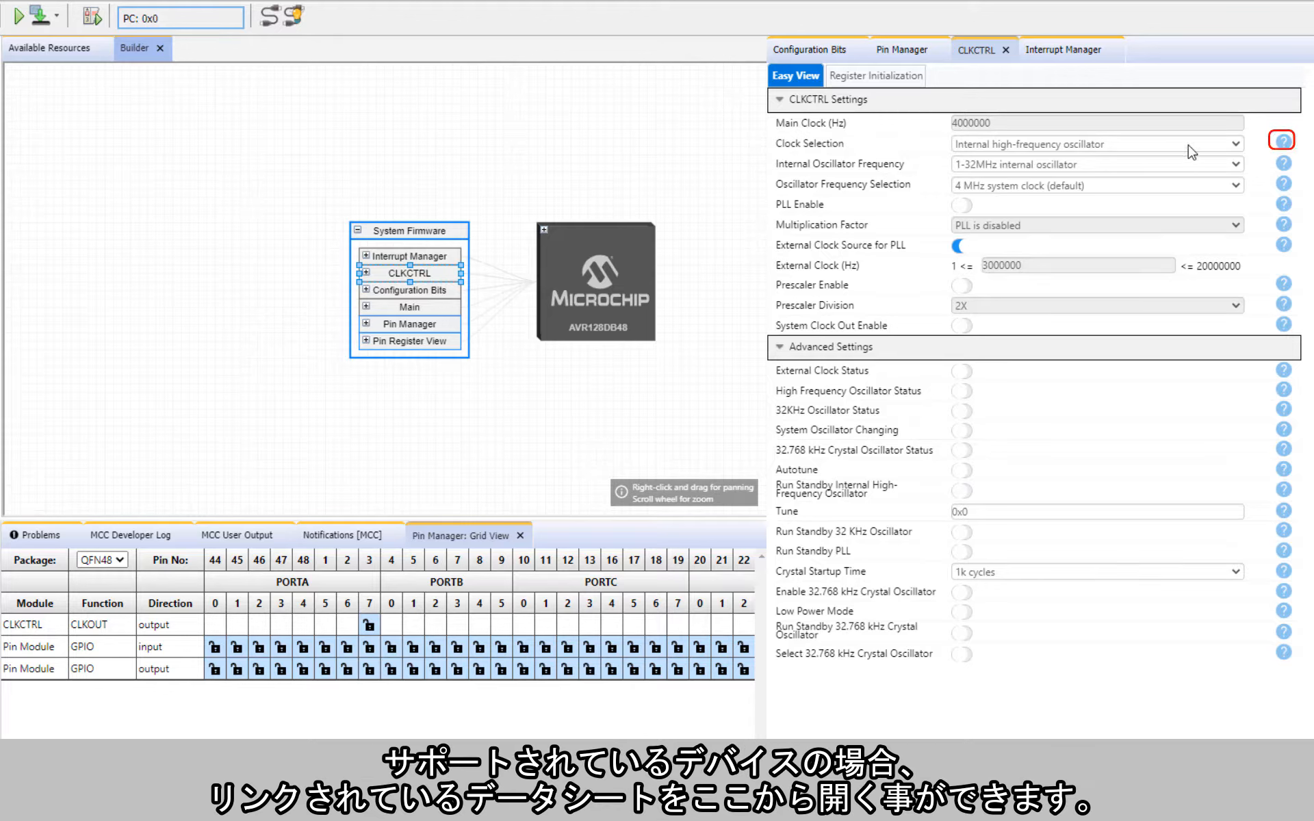
Step: Read the online register documentation for the Clock Selection setting and return to MPLAB Xpress
click(1283, 143)
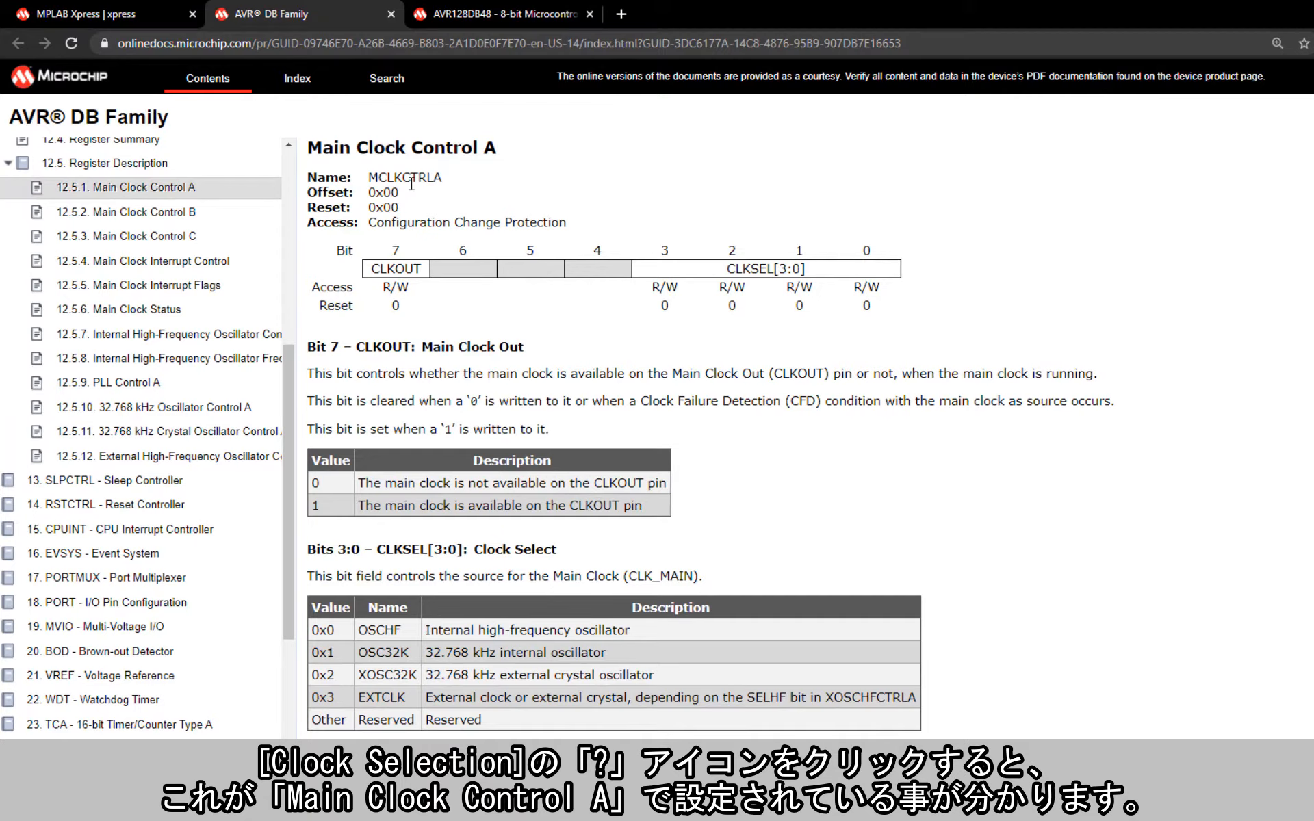
click(164, 15)
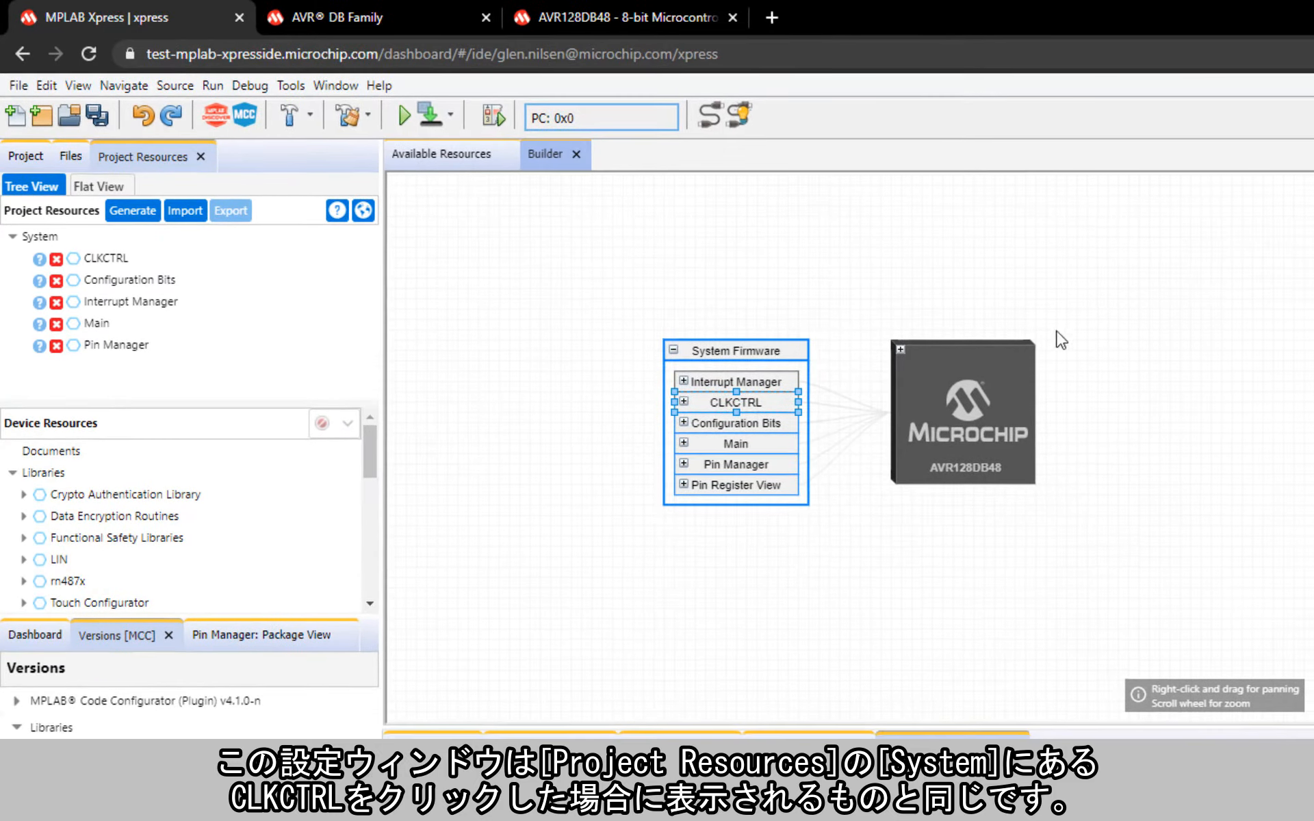
Step: Expand the AVR128DB48 block with its System and Peripherals groups and examine the hardware modules they contain
click(901, 352)
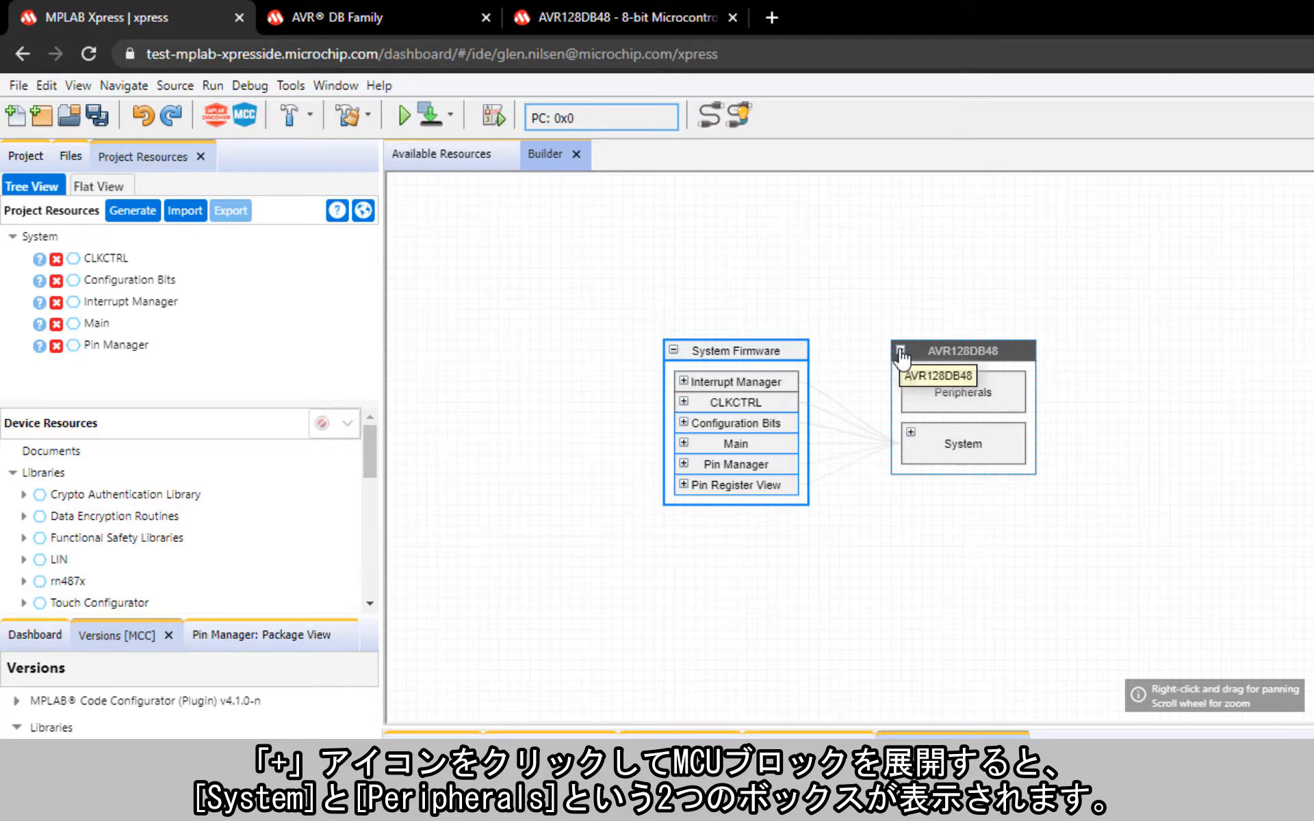
click(911, 433)
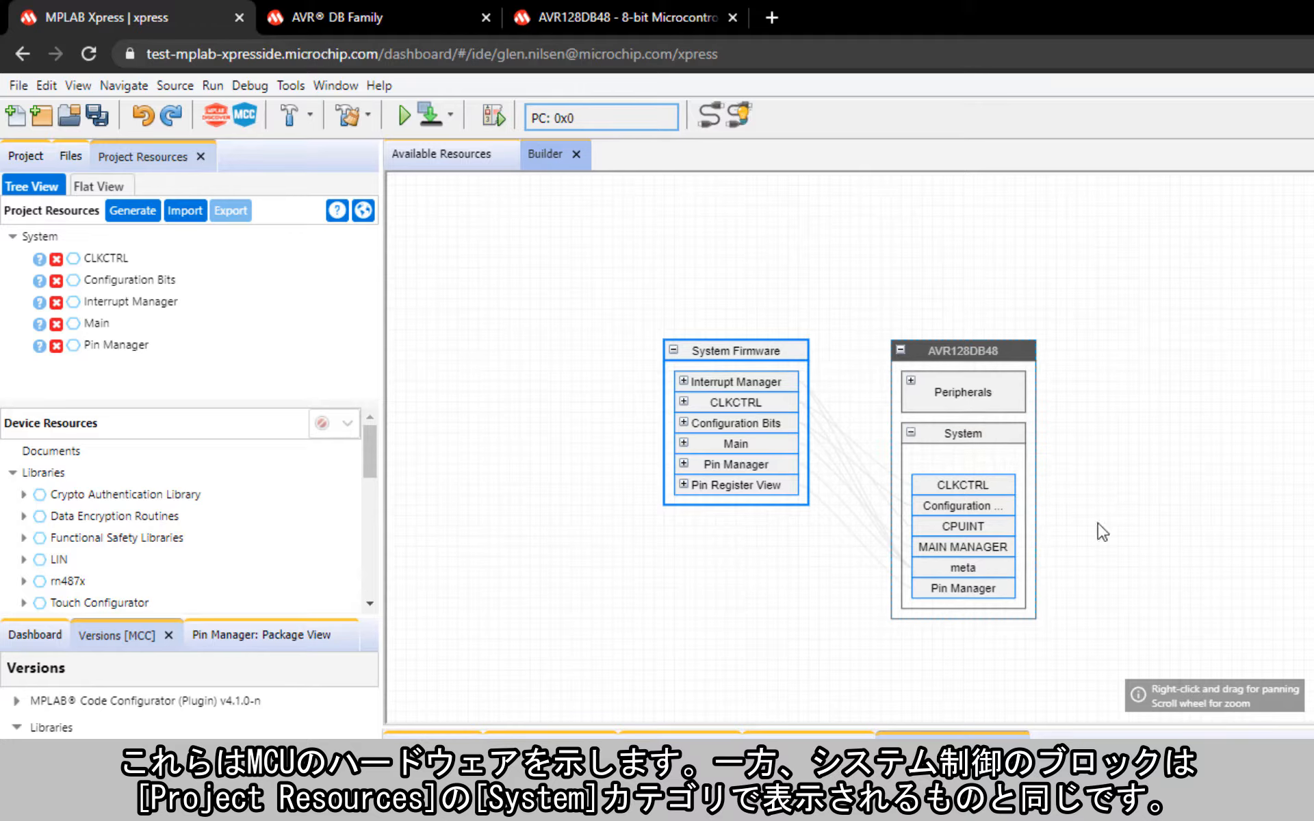
click(911, 388)
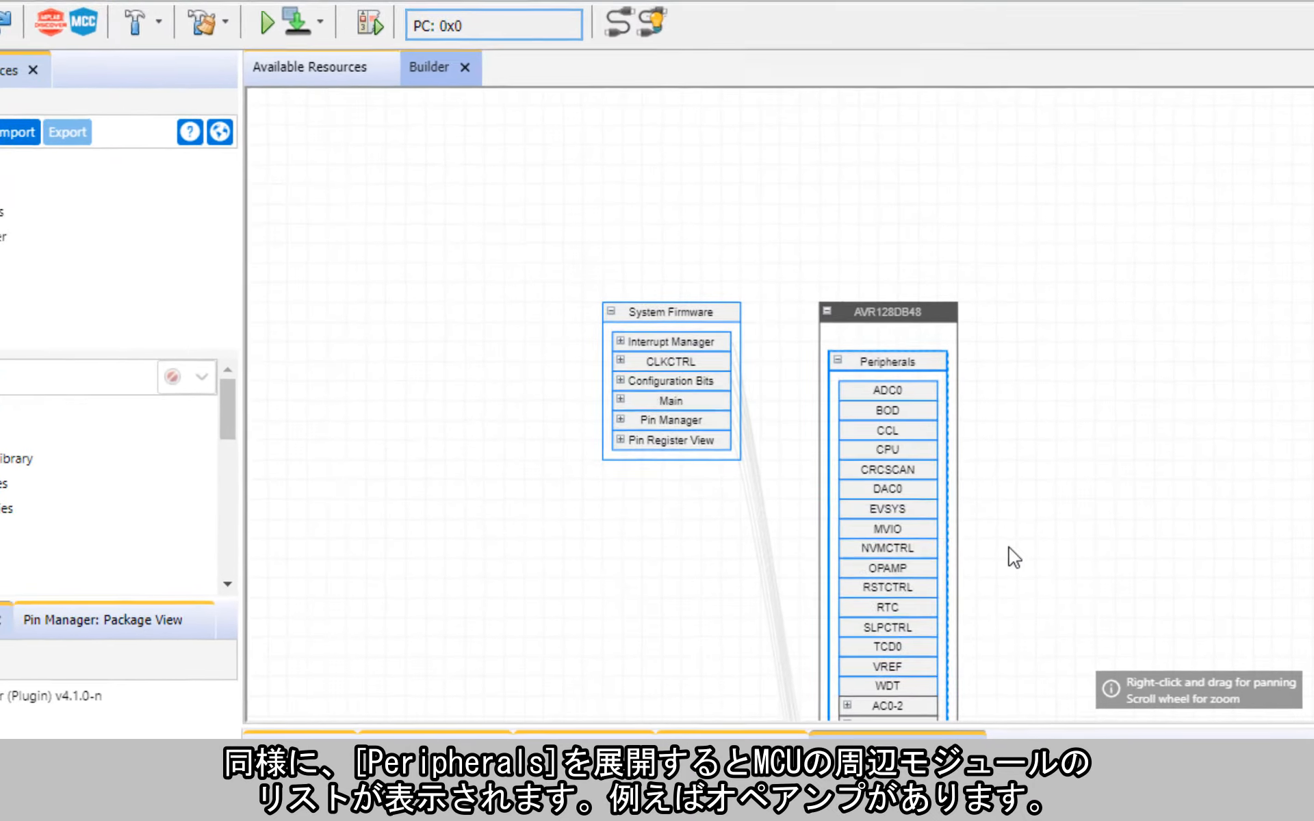
drag(975, 593, 950, 396)
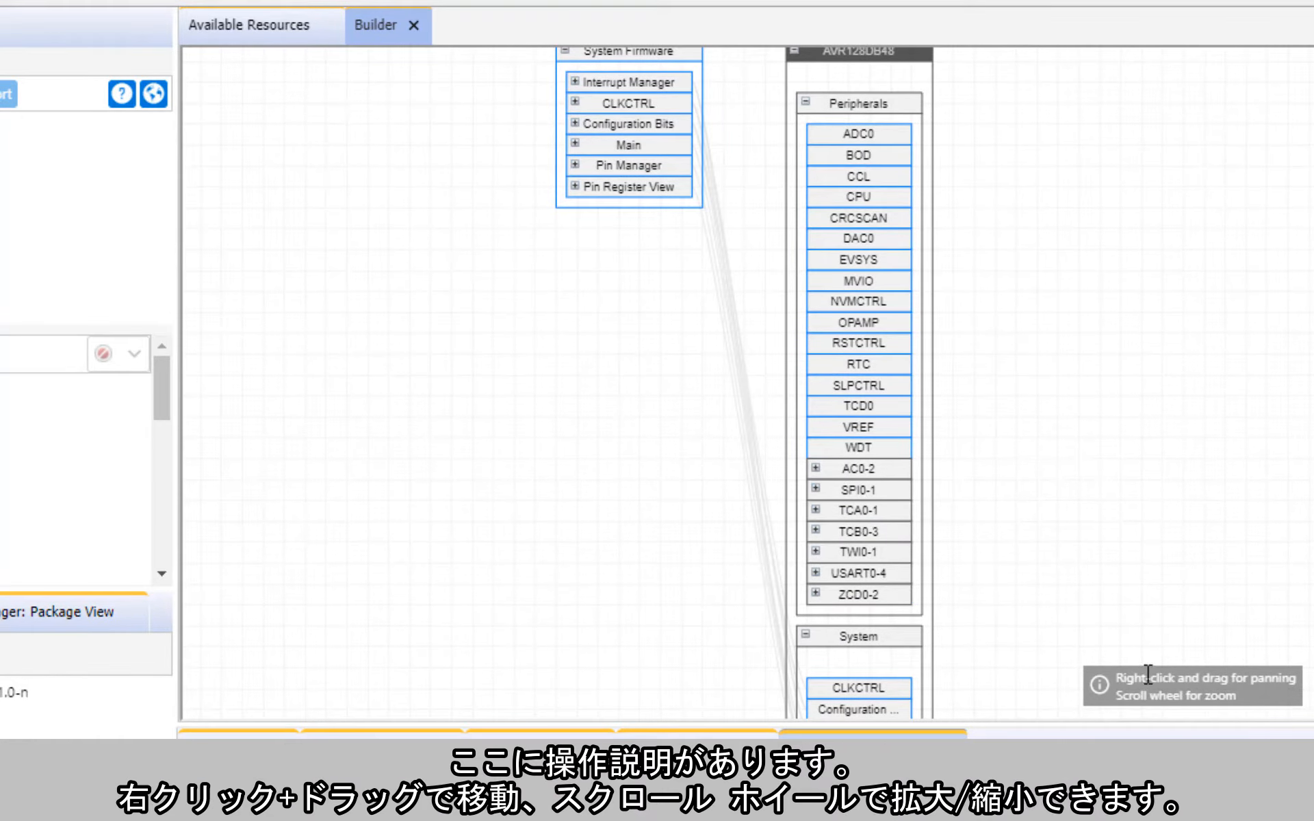
drag(1106, 592, 1062, 628)
scroll(1063, 628, up, 5)
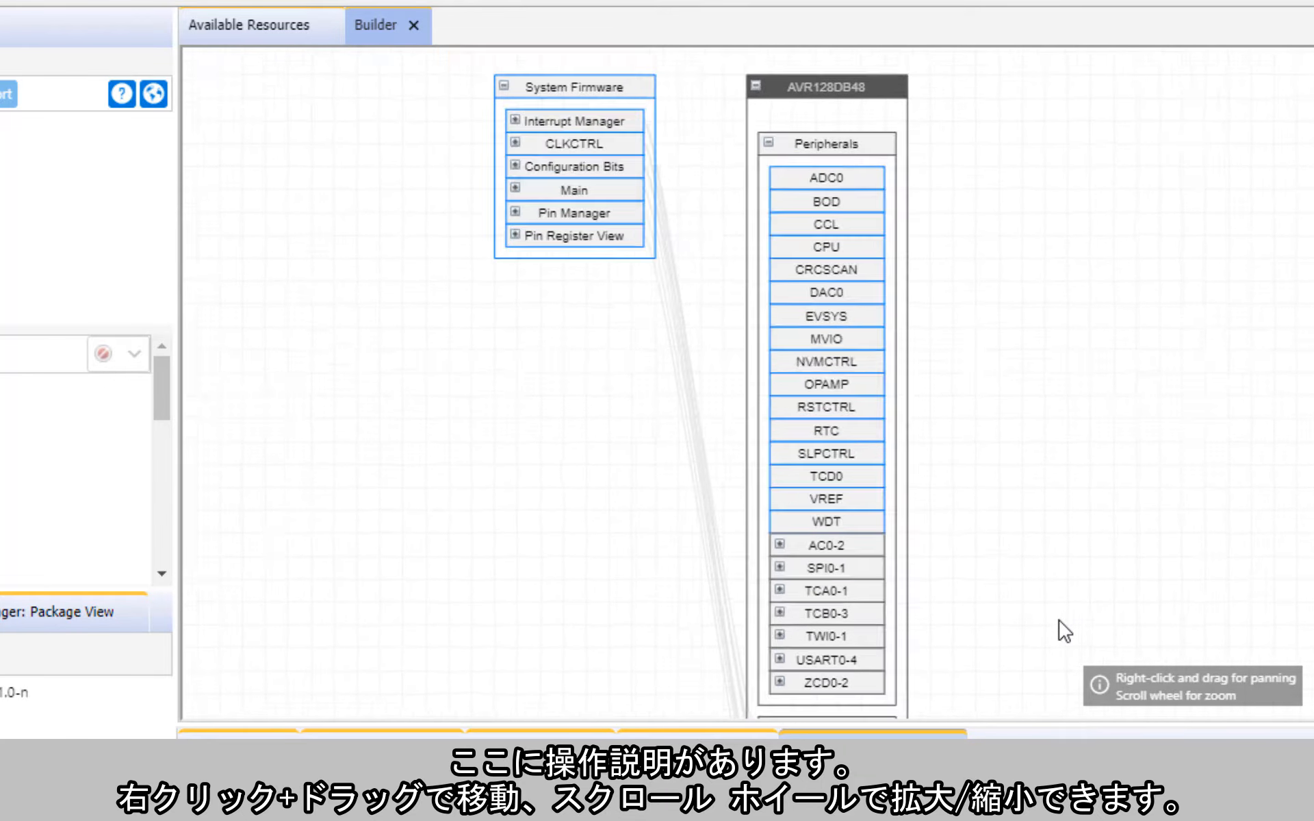
scroll(1064, 630, down, 3)
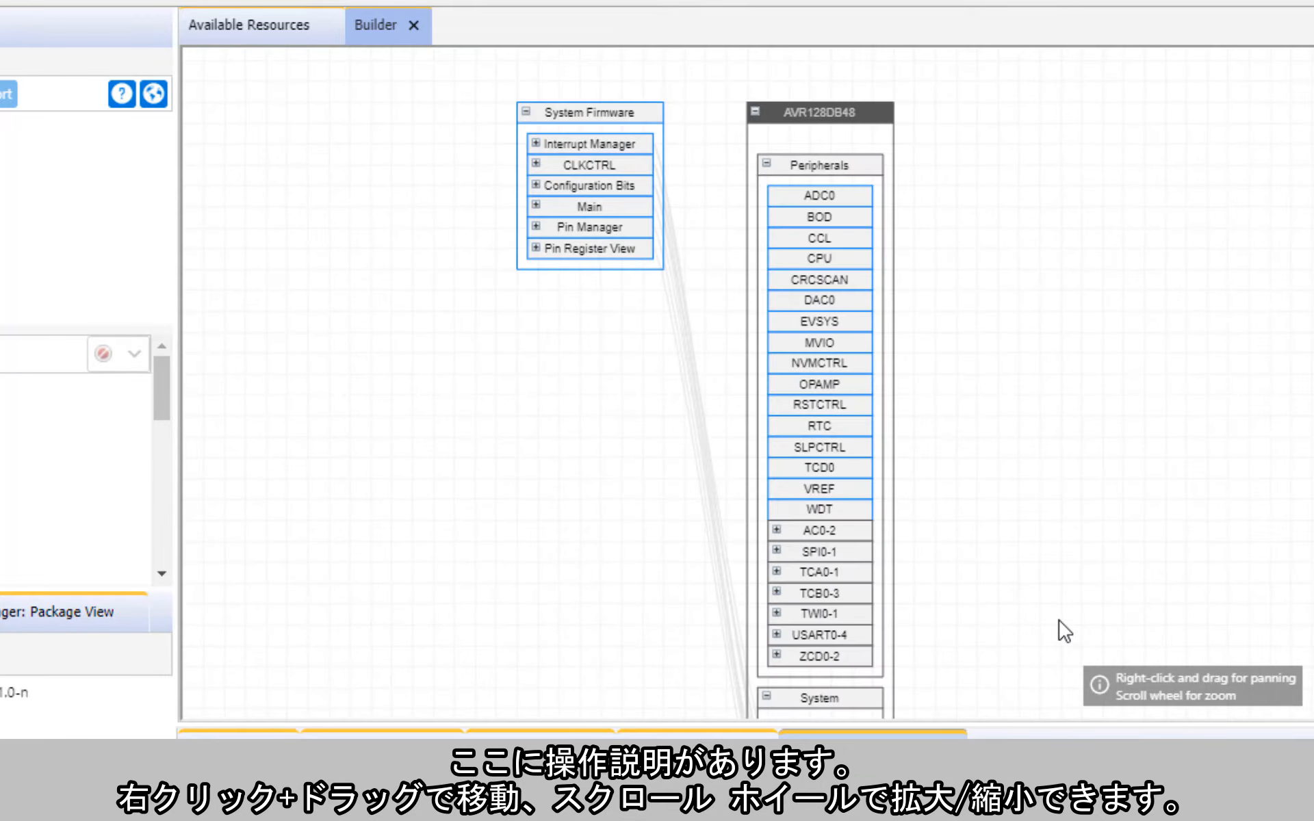
Step: Collapse all blocks in the Builder diagram and refresh its layout
right_click(986, 450)
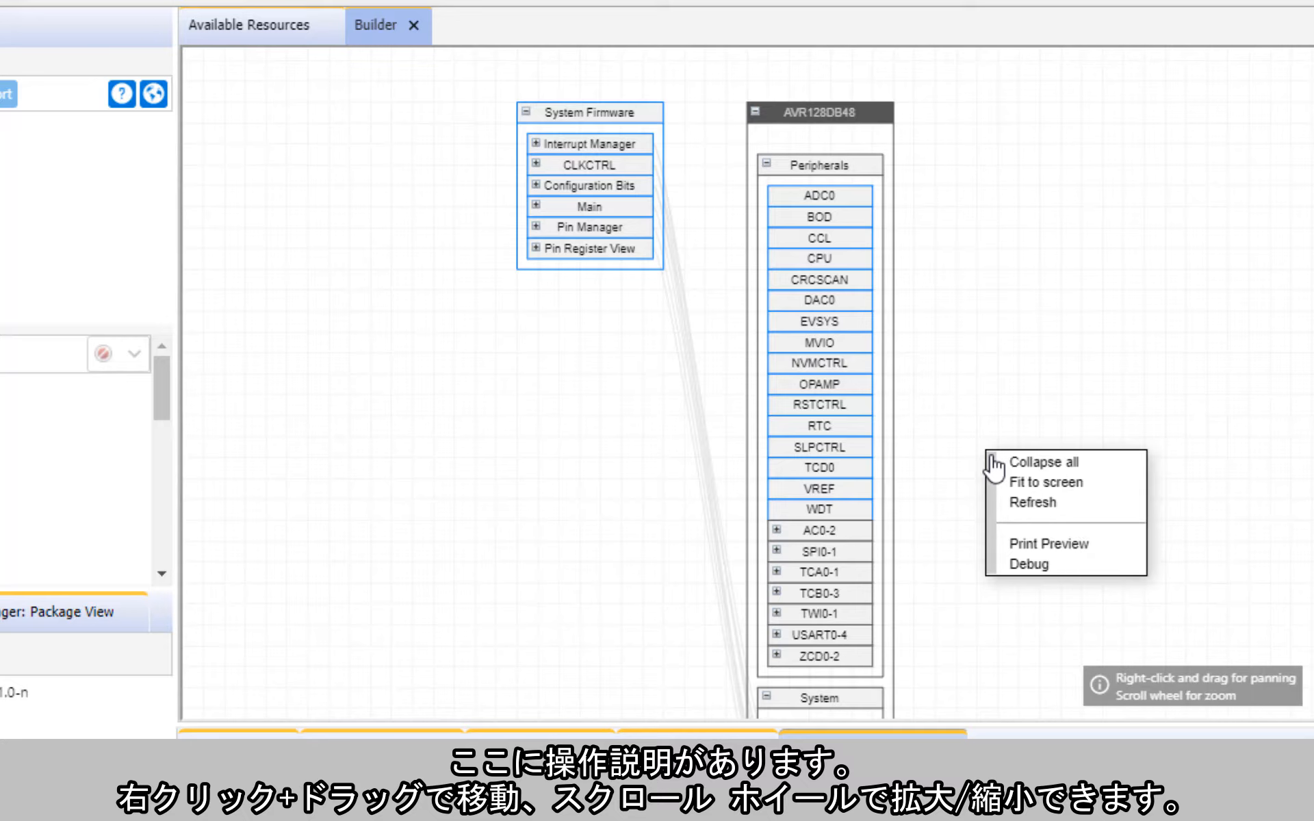
click(1039, 464)
right_click(967, 373)
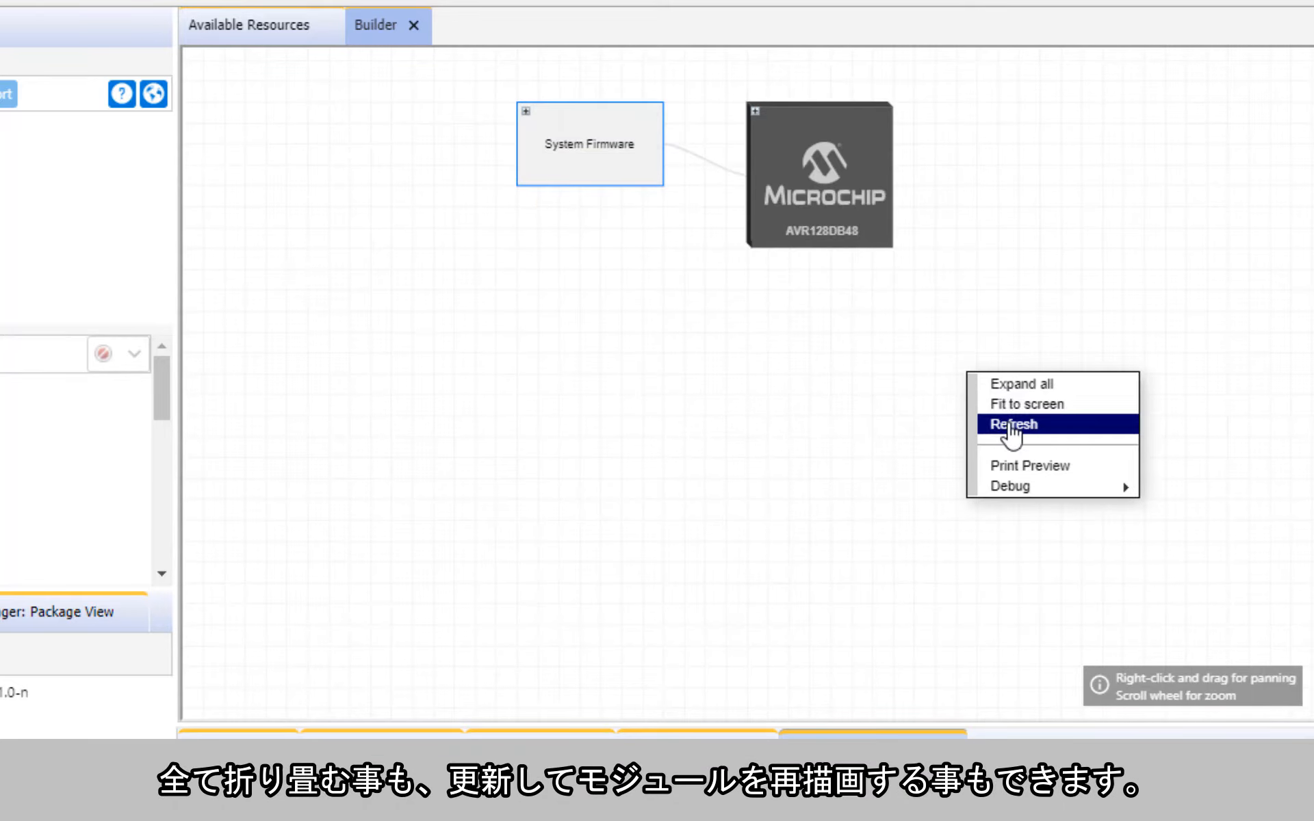
click(1012, 425)
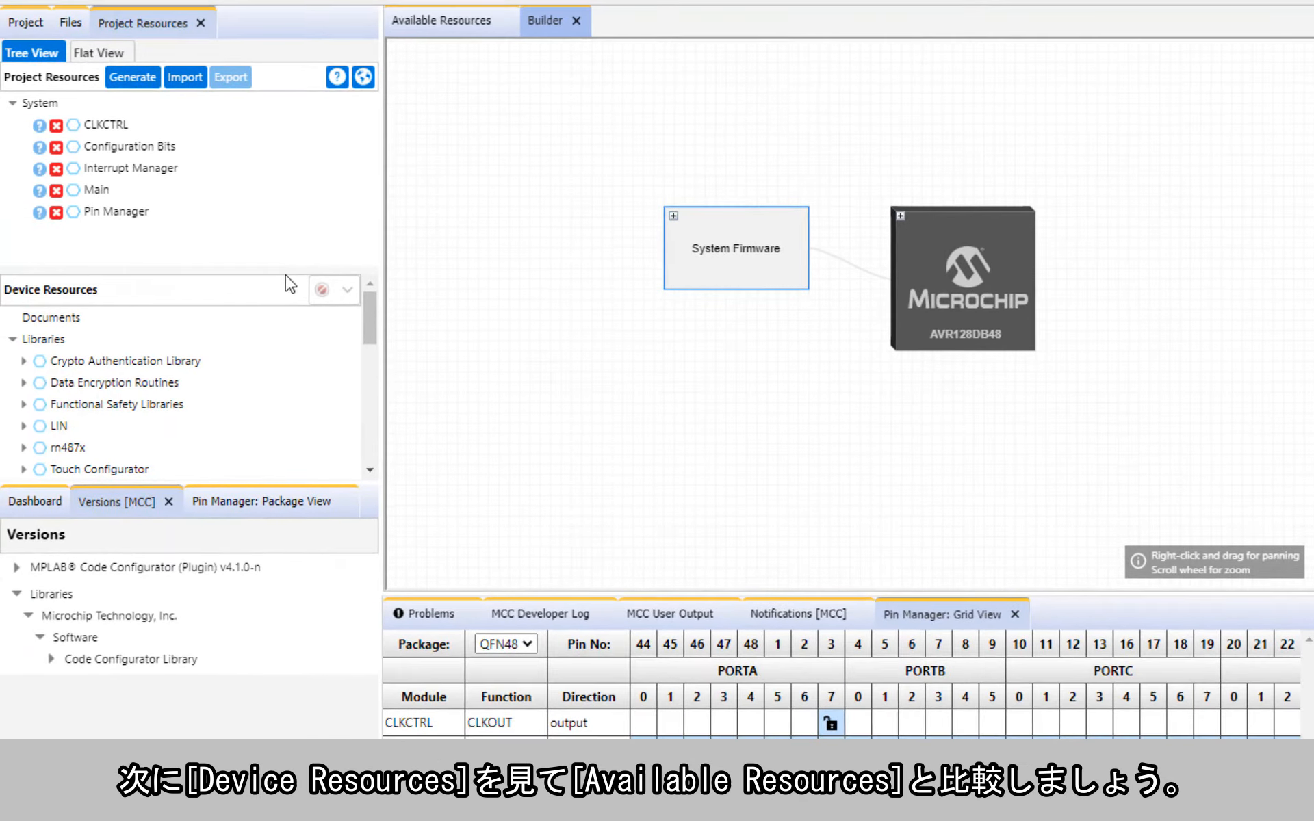
Step: Enlarge Device Resources and compare its peripheral initializers with the modules listed in Available Resources
drag(286, 271, 284, 154)
click(441, 20)
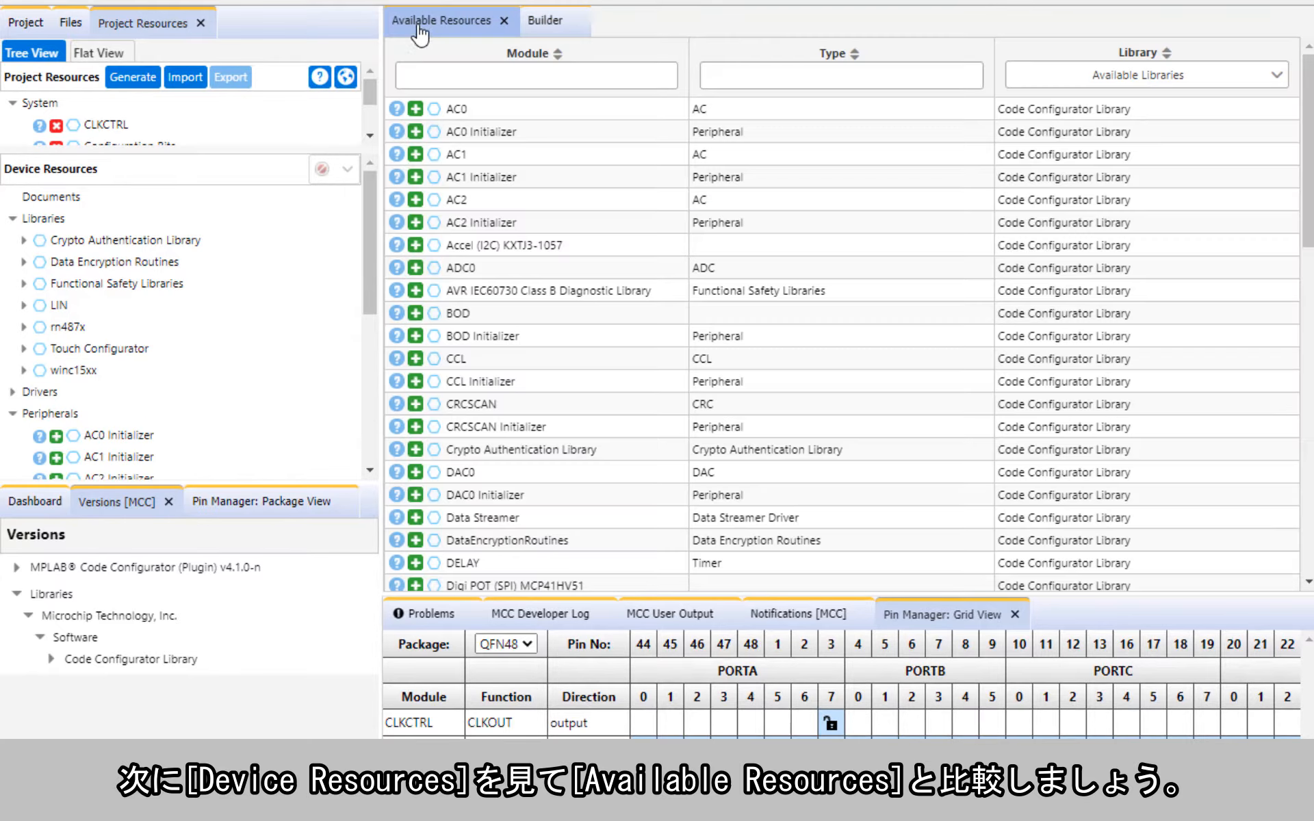
scroll(306, 259, down, 2)
scroll(306, 258, down, 2)
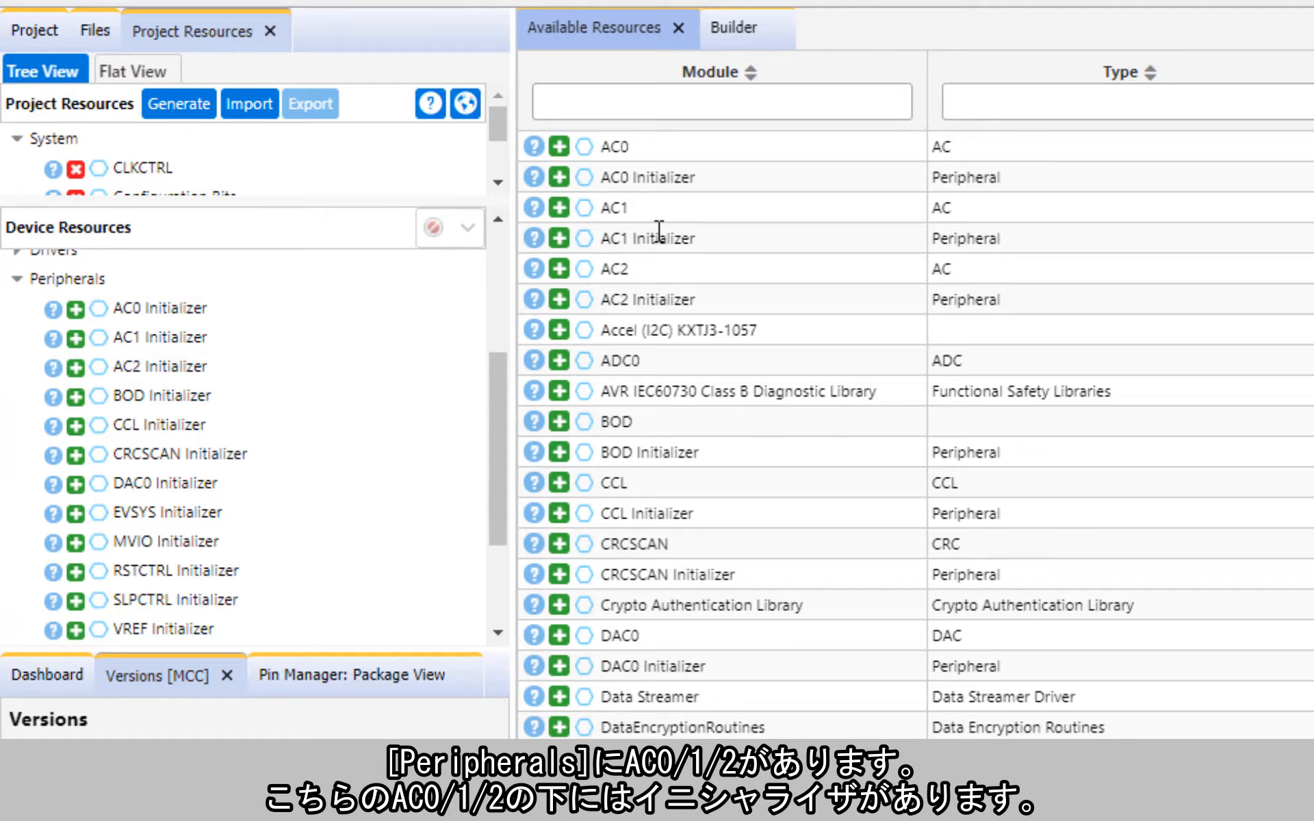
drag(653, 172, 698, 174)
click(705, 173)
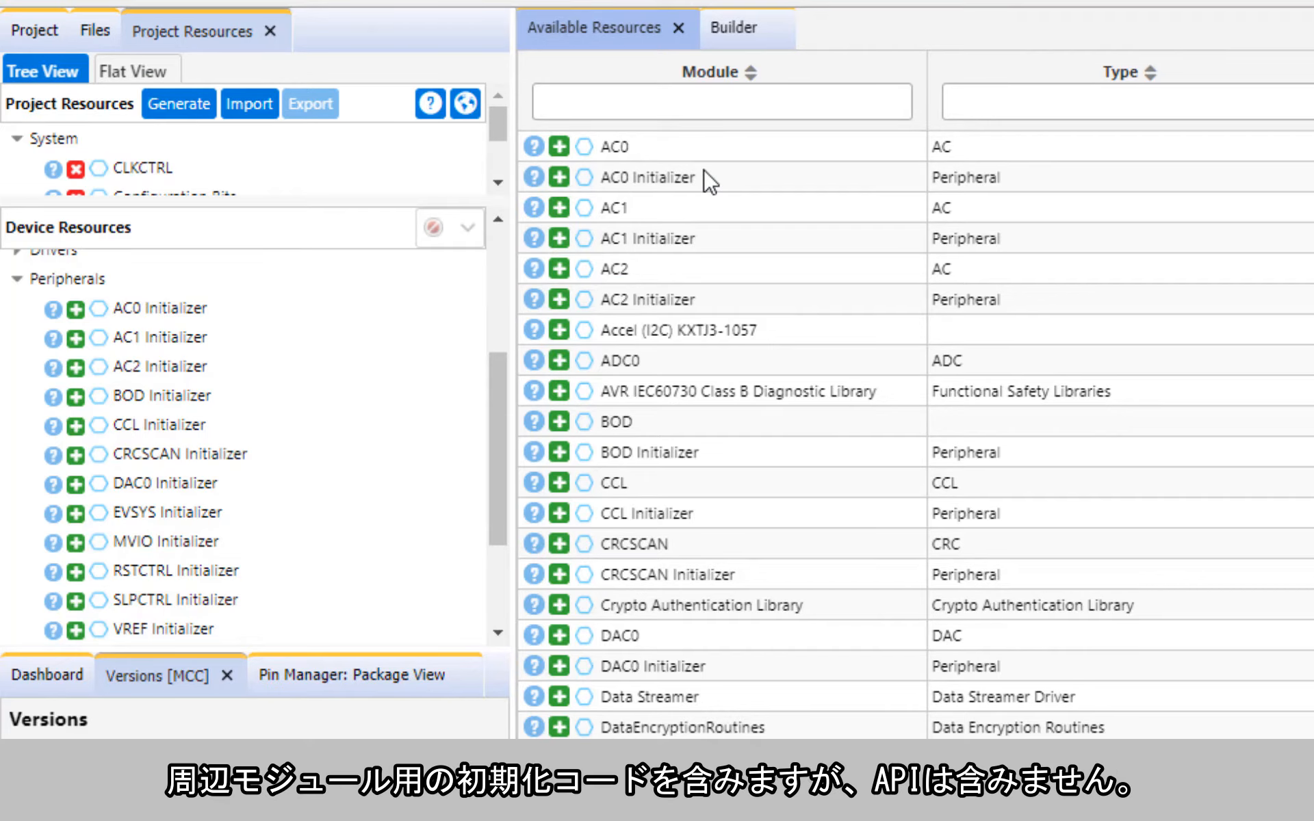
Step: Collapse the Peripherals and Libraries categories in Device Resources and inspect the contents of Use-Case Drivers
click(17, 280)
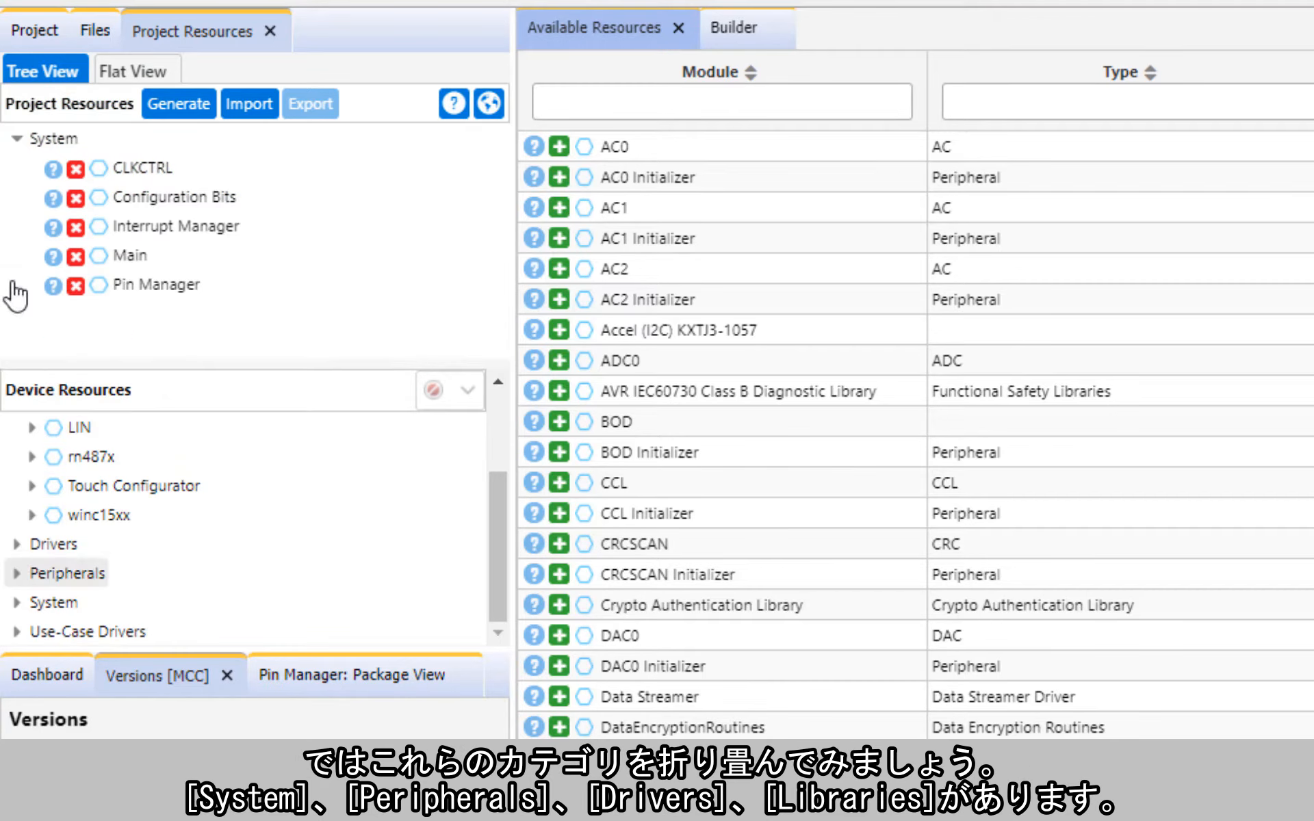
scroll(24, 534, up, 3)
click(16, 457)
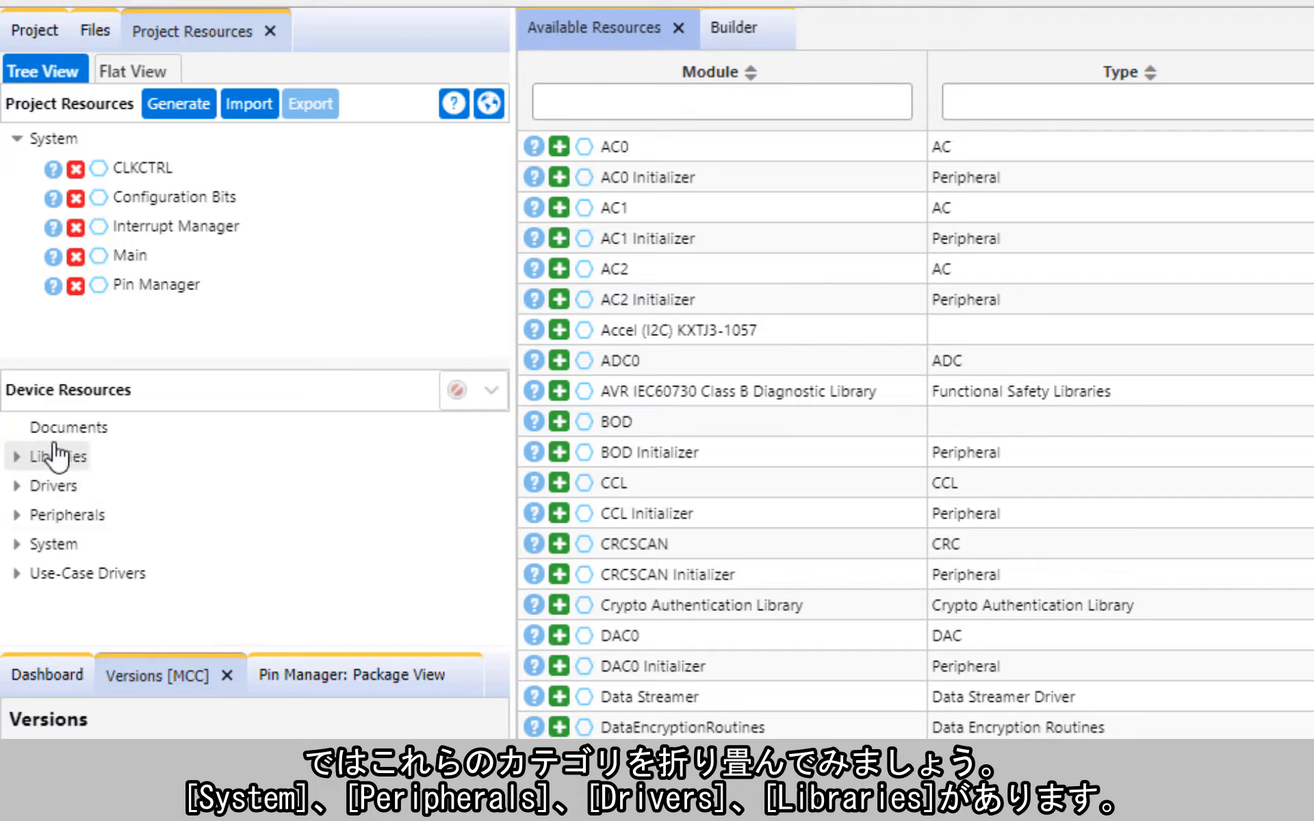
click(17, 575)
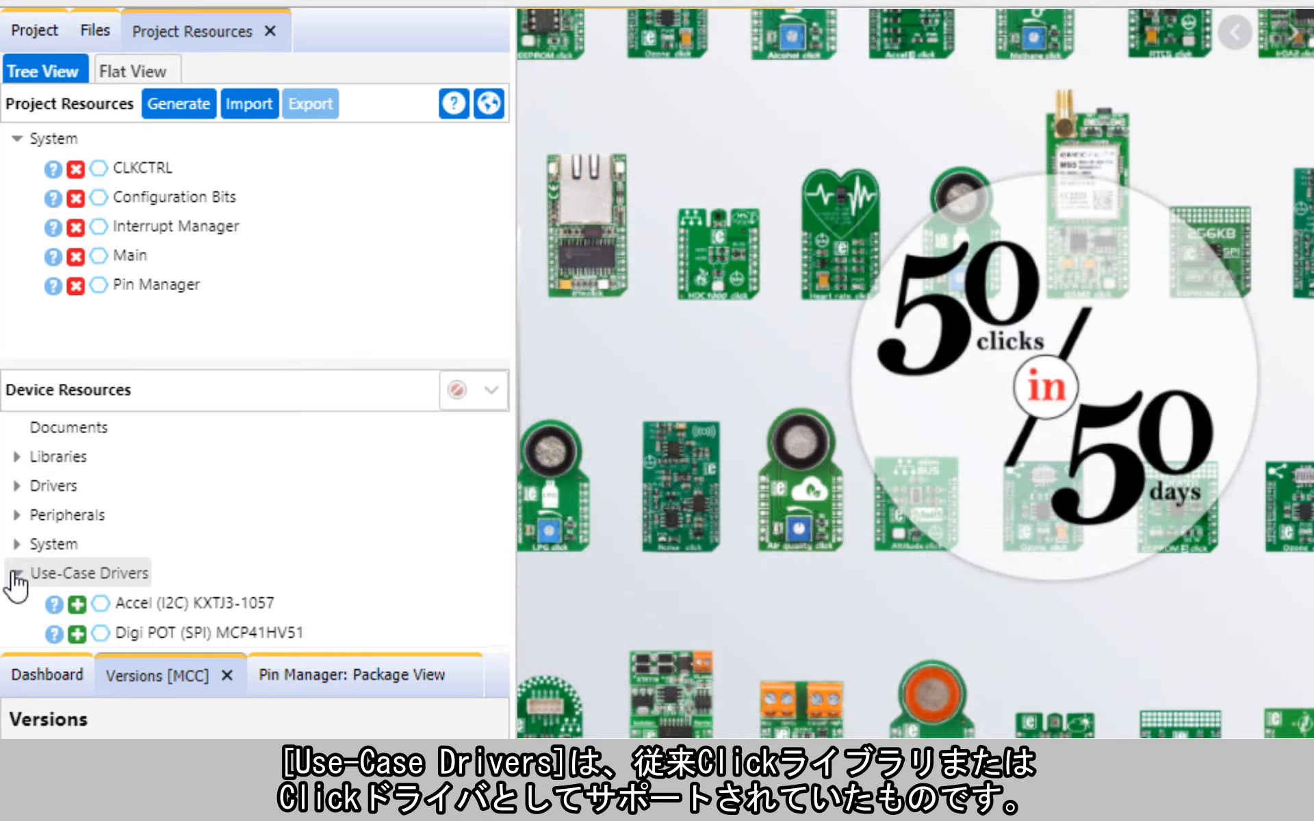
click(17, 575)
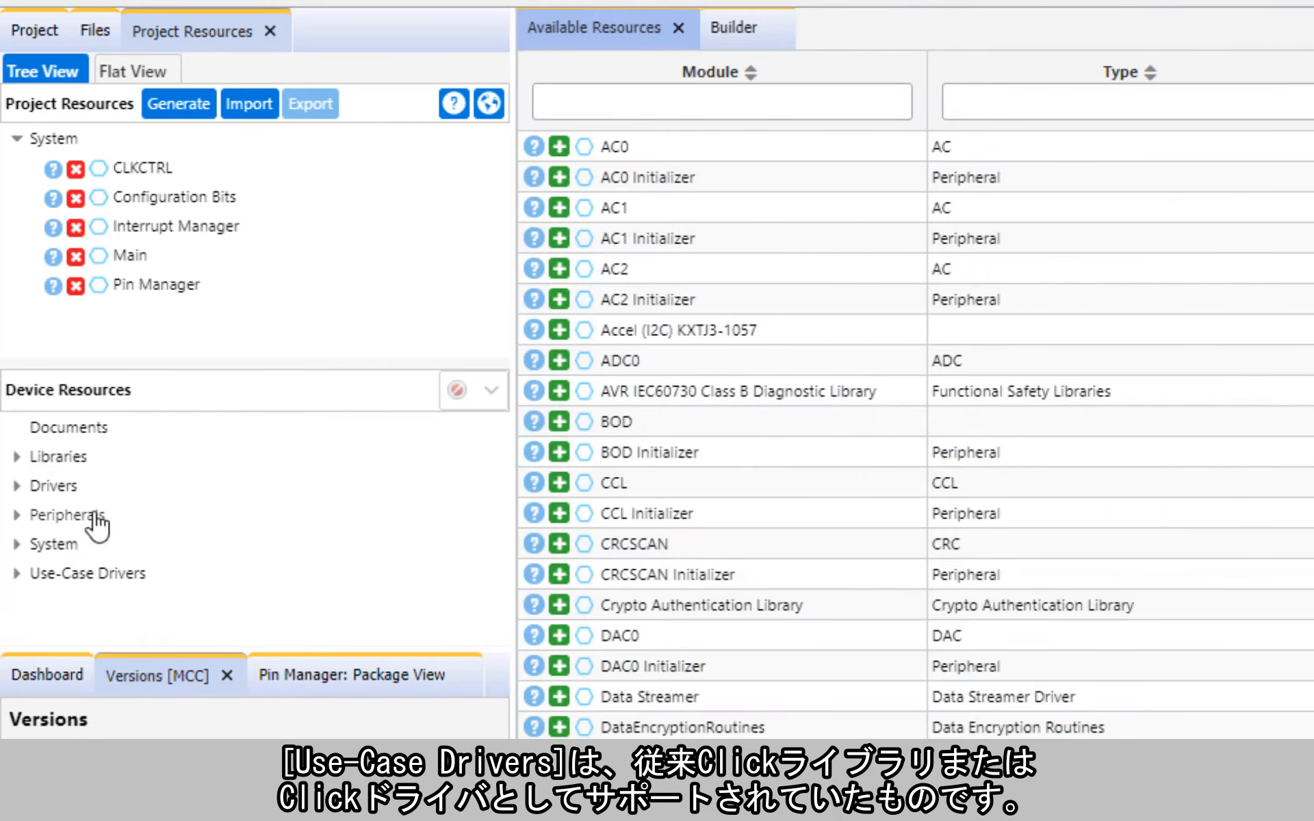
Step: Add the RN487X and Crypto Authentication Library modules from the device's Libraries category to the project
click(14, 457)
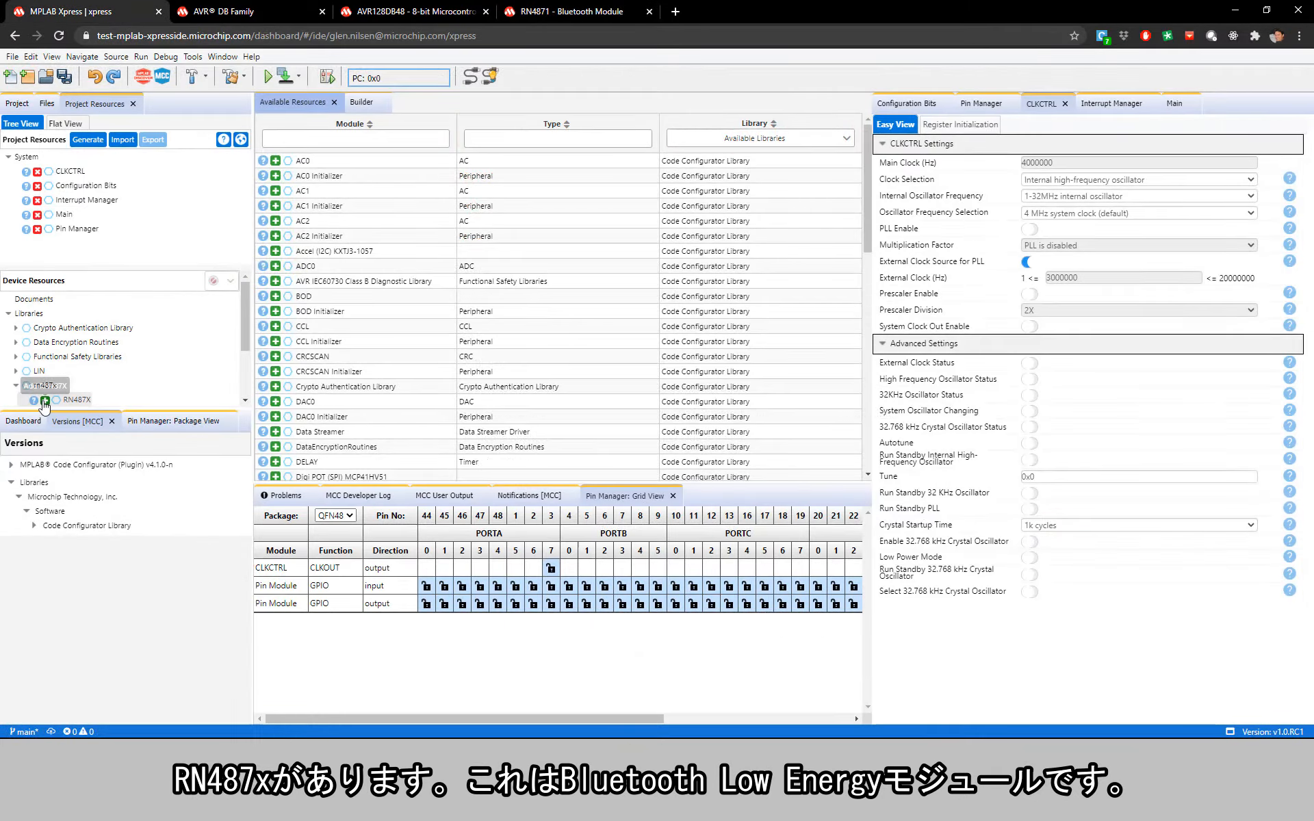
click(45, 401)
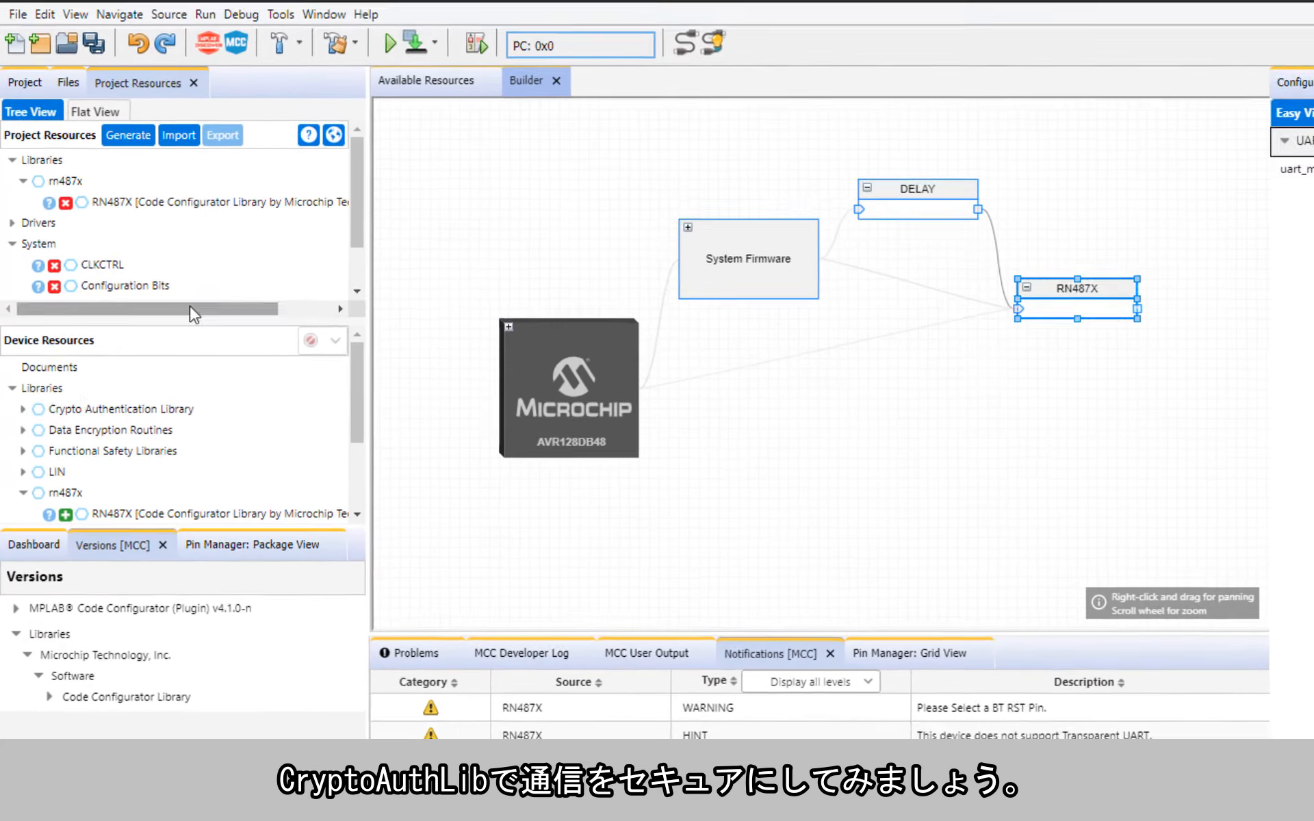
click(16, 328)
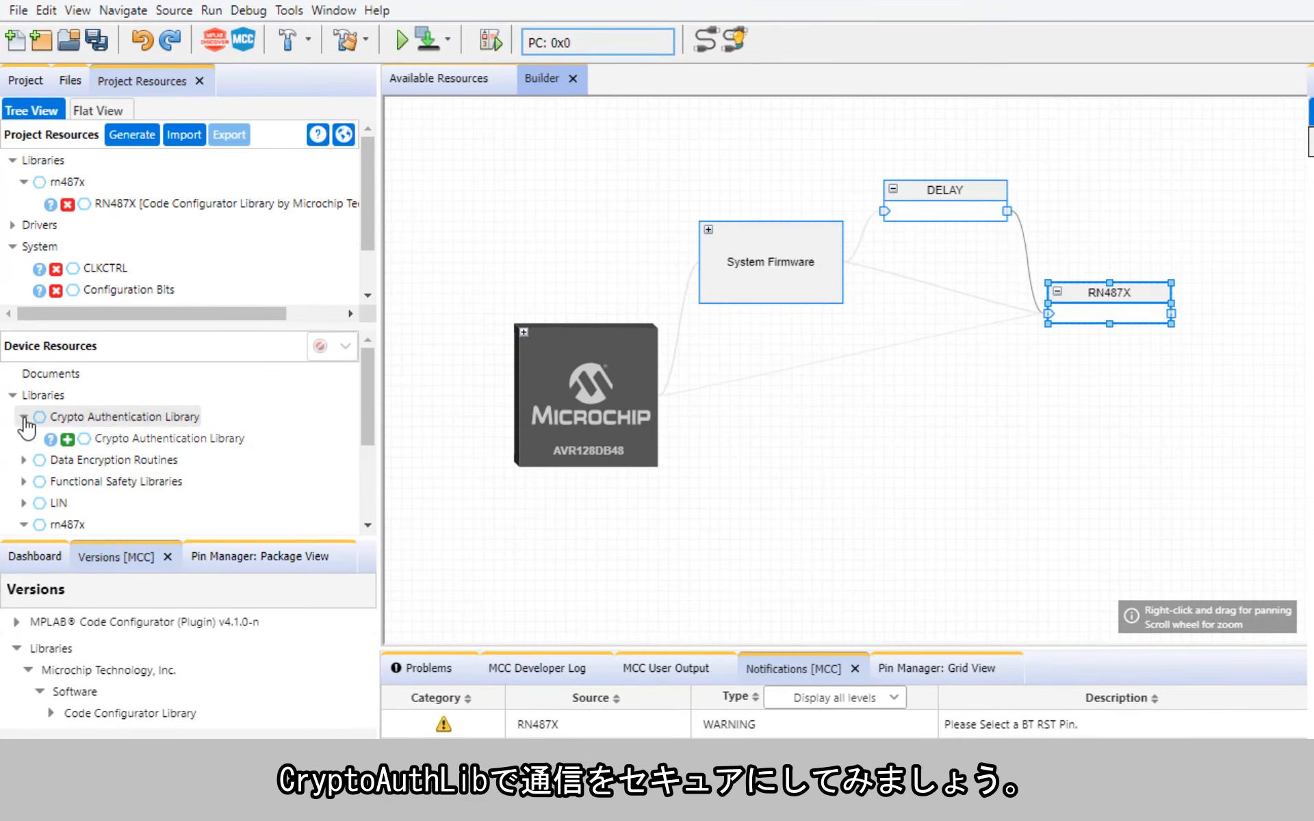
click(67, 439)
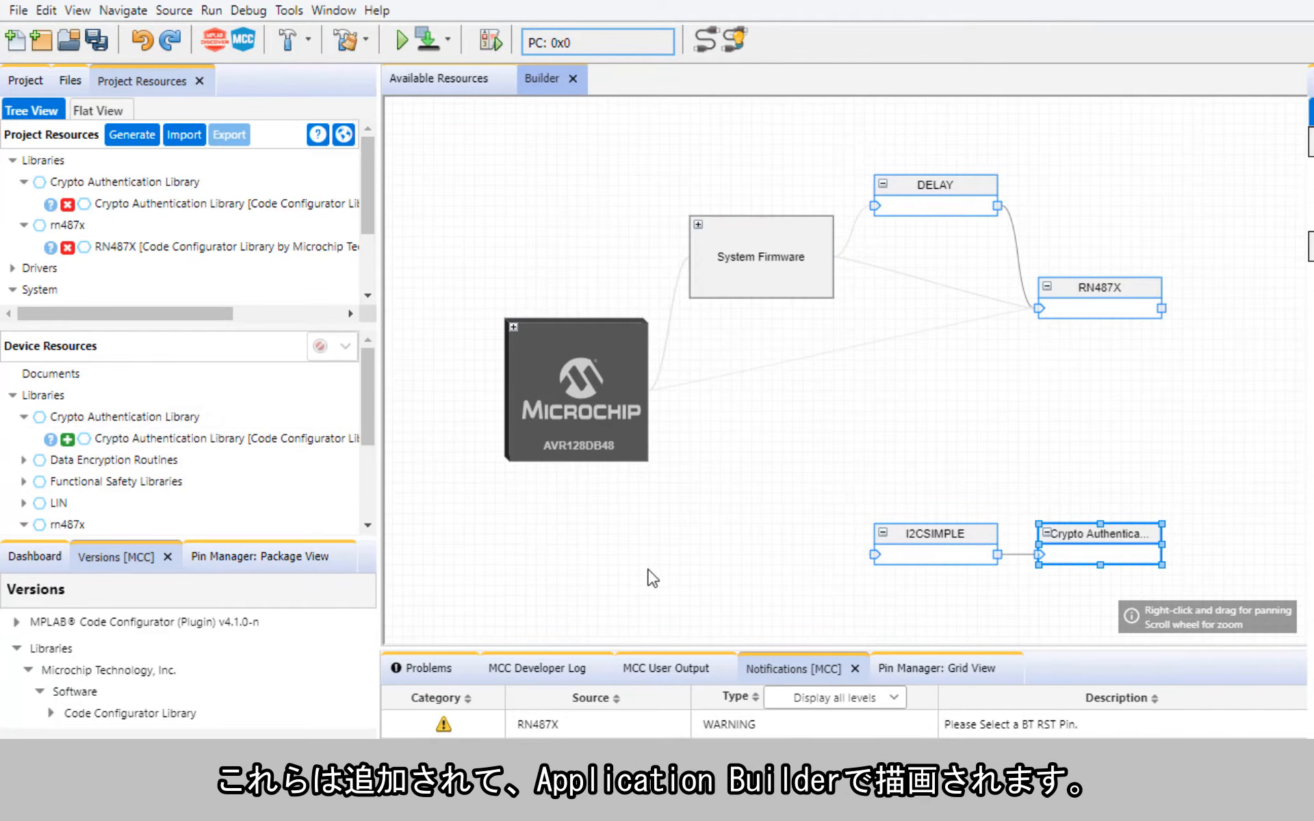
Step: Select USART1 as the RN487X module's uart_module dependency and open the settings of the USART1 block
click(1066, 284)
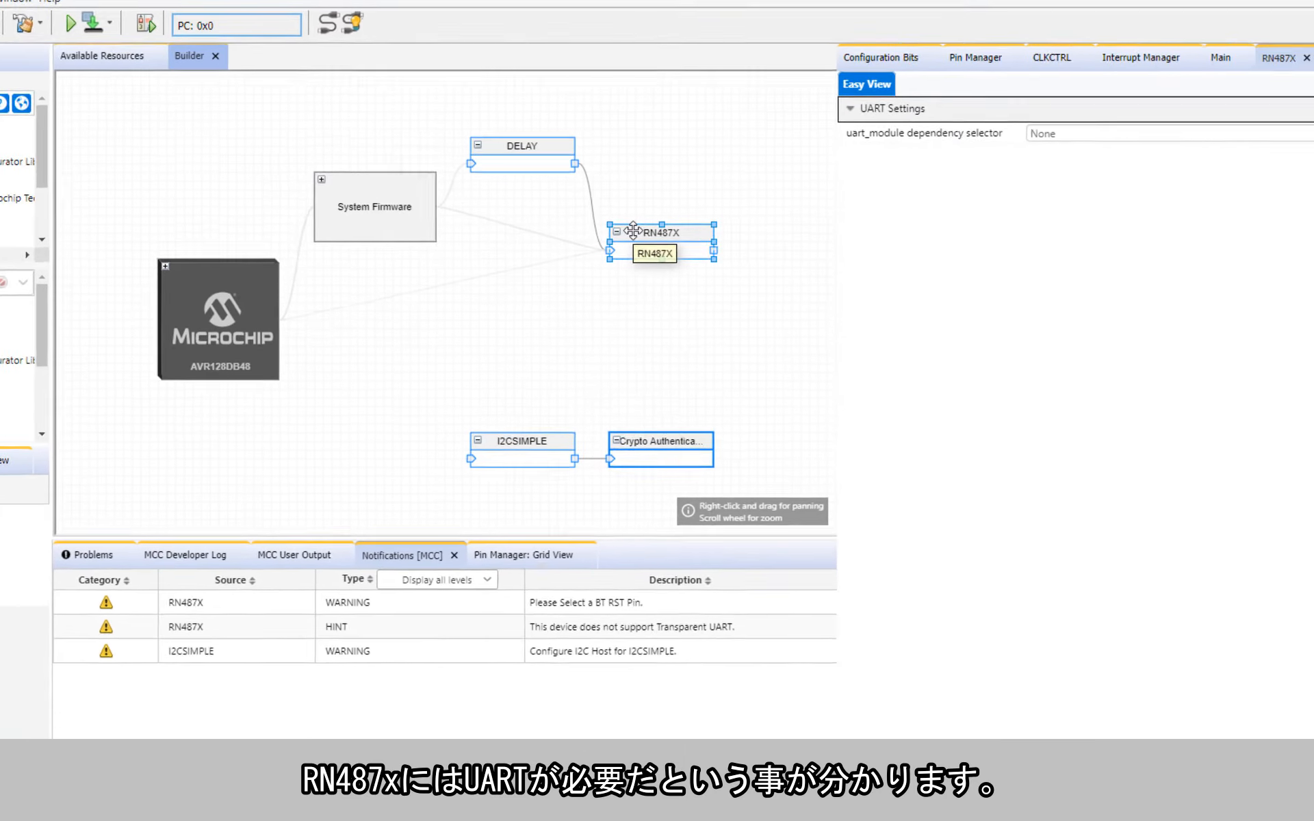
click(1006, 135)
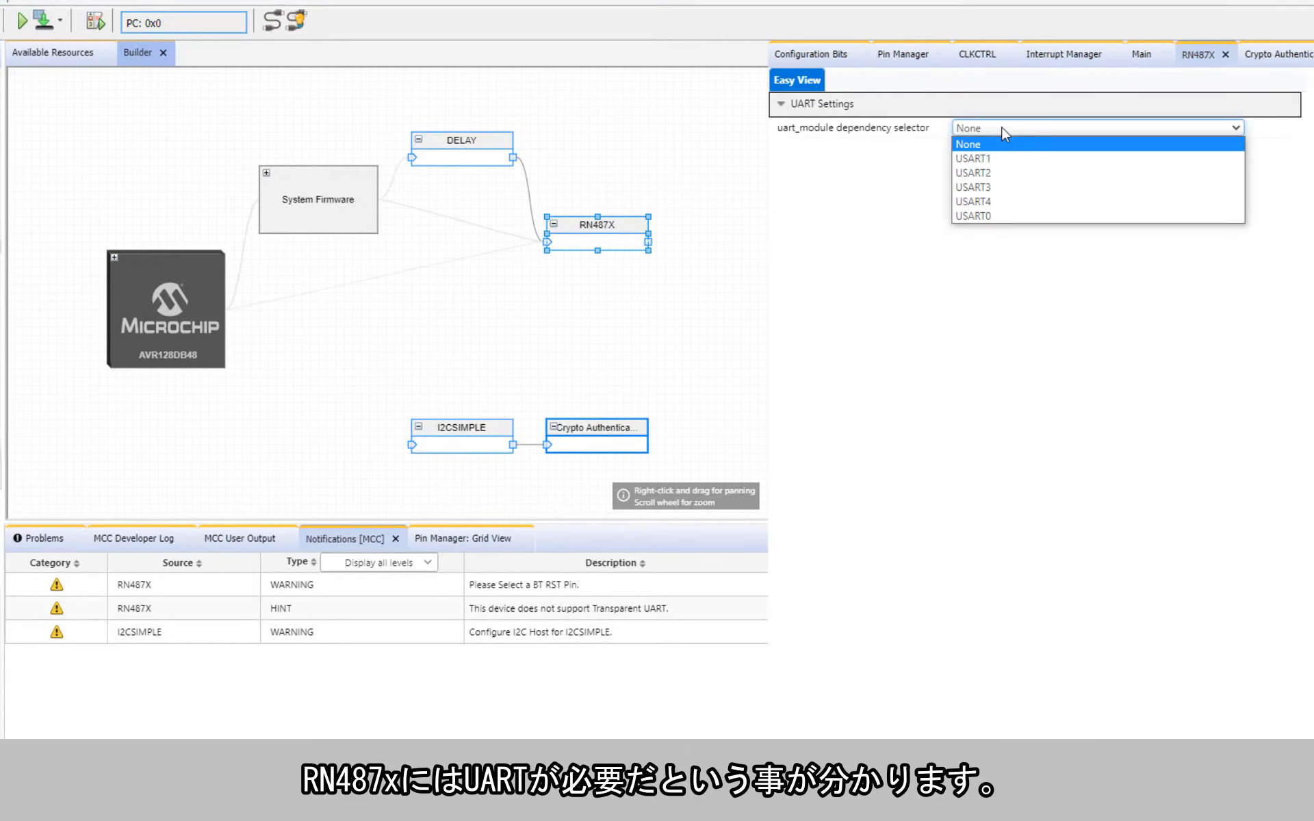
click(984, 159)
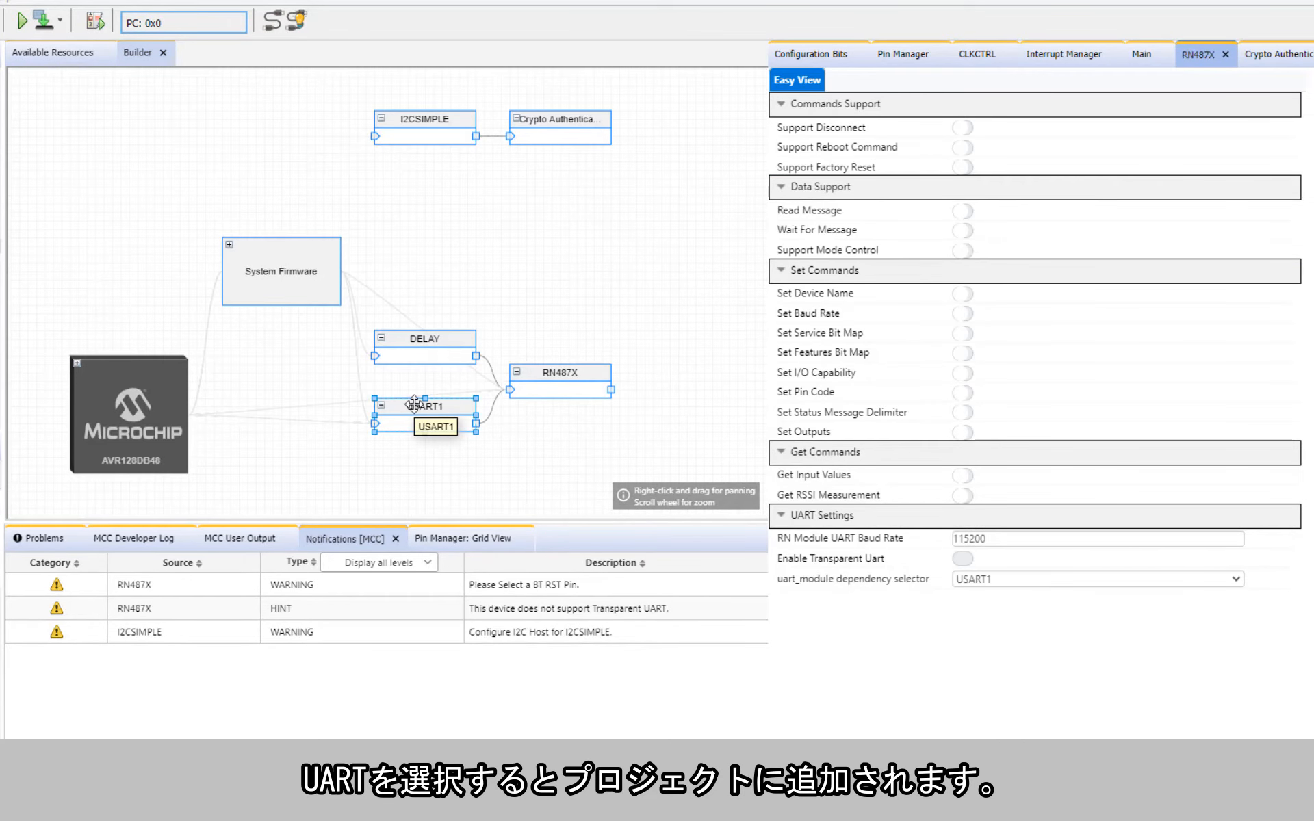
click(414, 404)
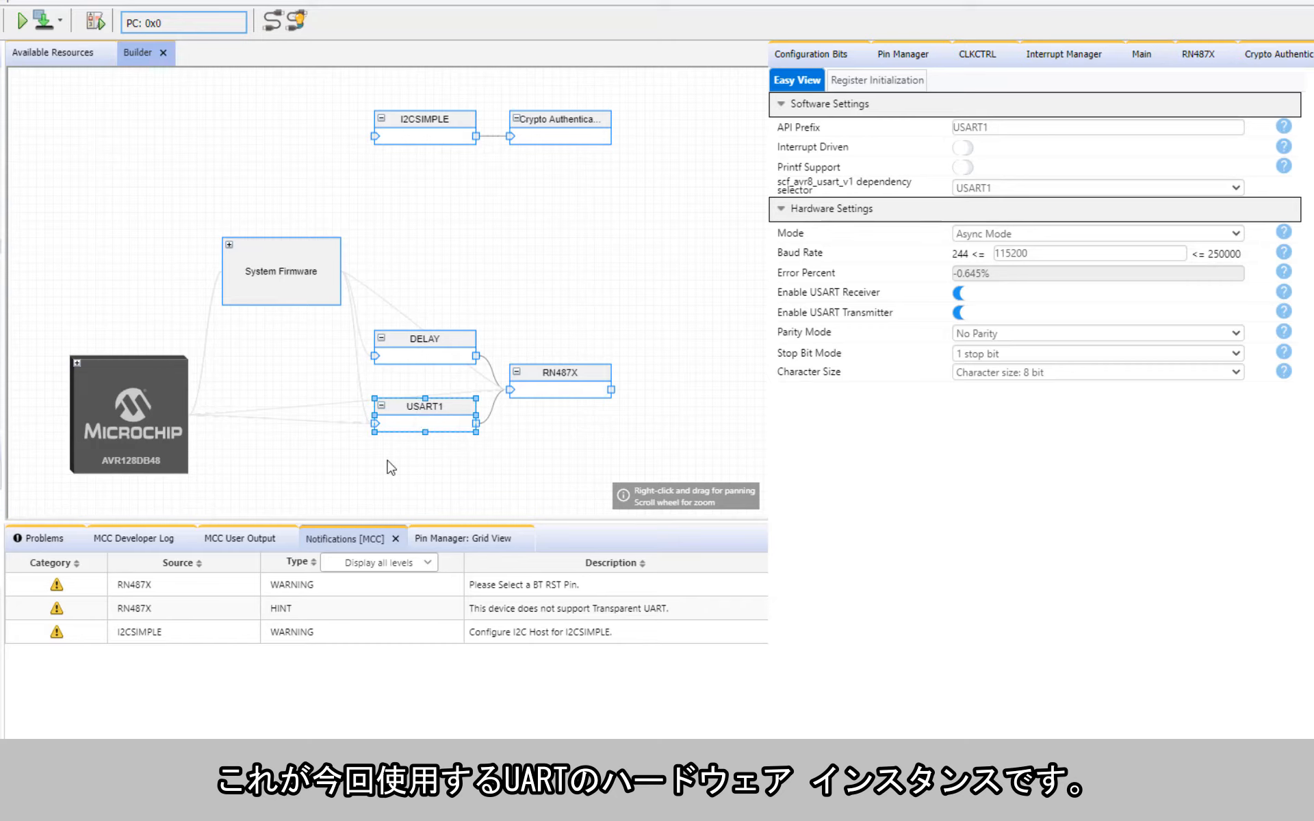
Step: Open the Crypto Authentication Library settings and review which crypto devices can be selected
click(561, 127)
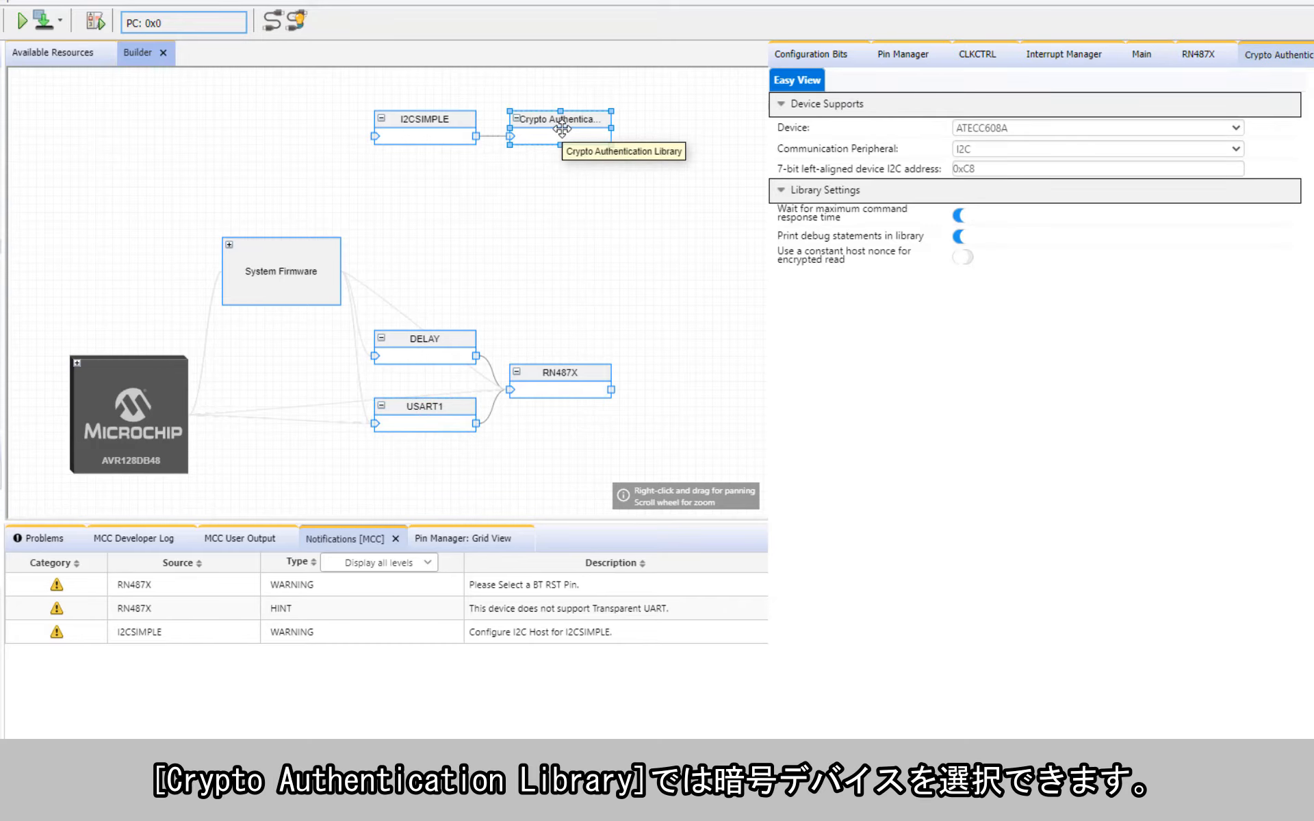
click(994, 128)
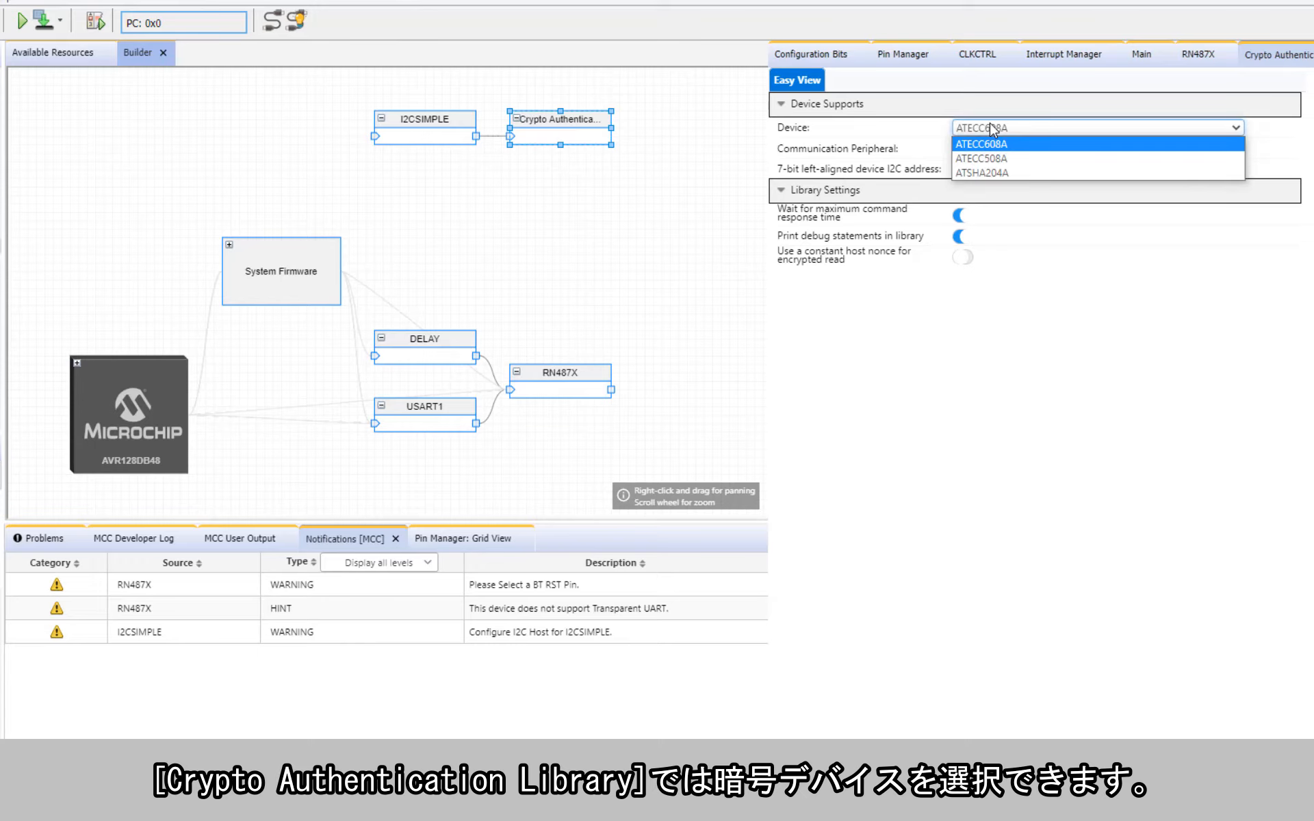
click(994, 128)
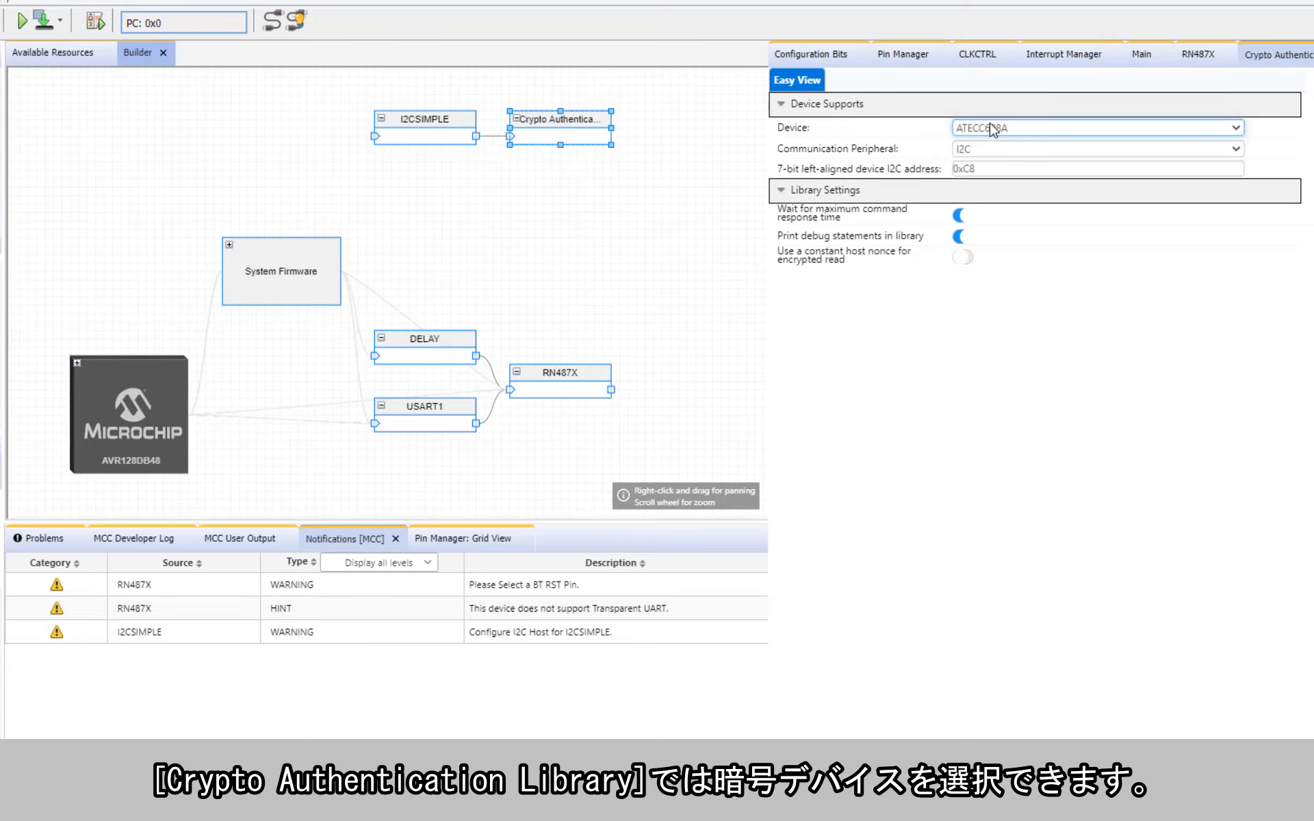
Step: Select TWI1 as the i2c_host dependency of the I2CSIMPLE module
click(425, 130)
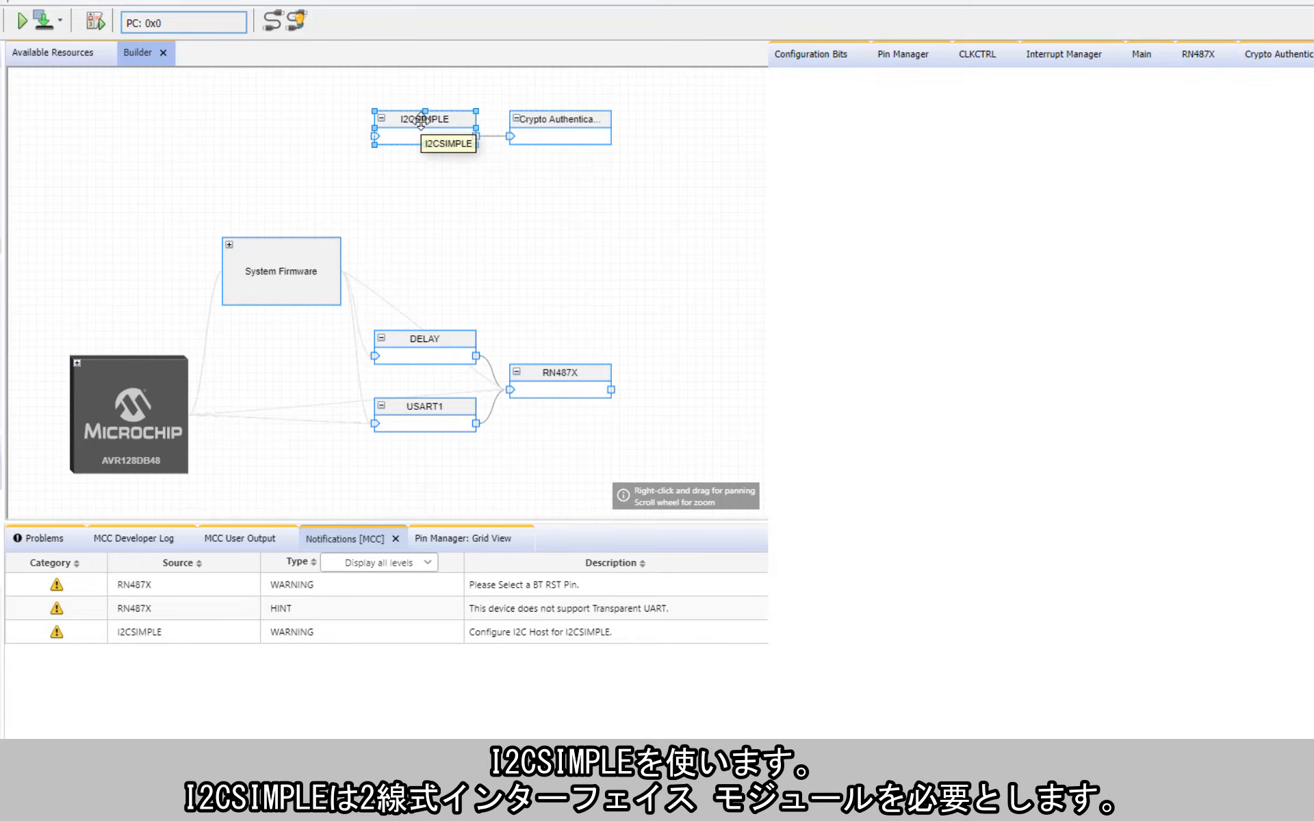
click(975, 148)
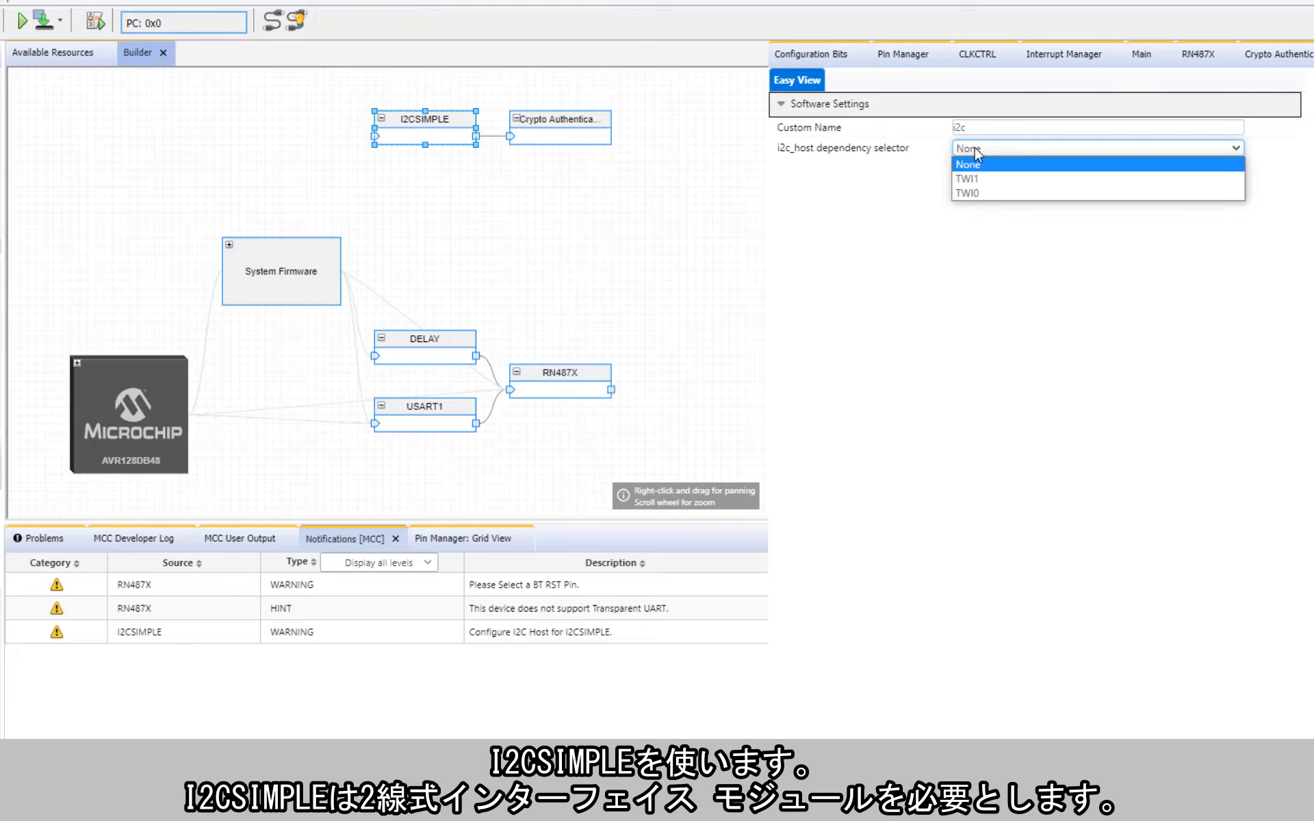
click(968, 179)
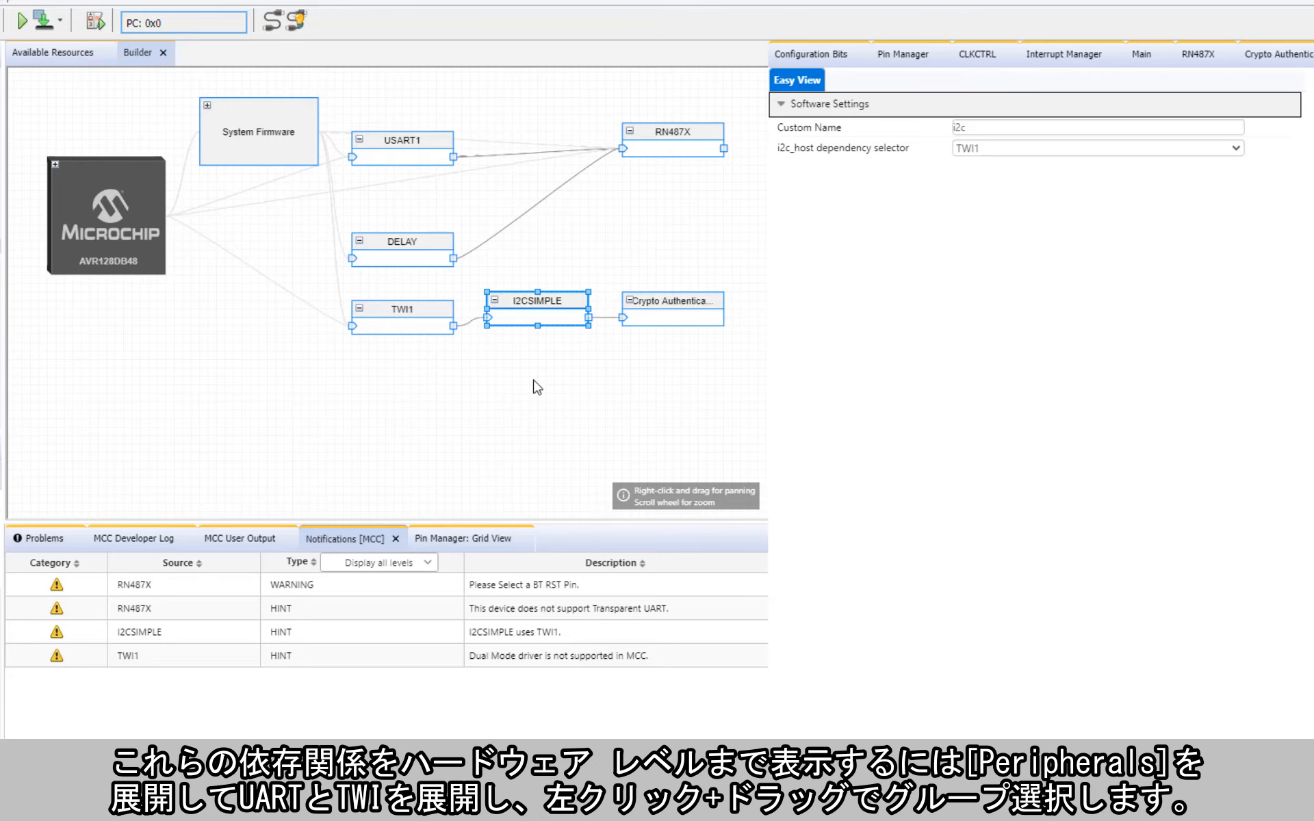
Step: Expand the AVR128DB48 block in the Builder diagram down to its Peripherals, including the TWI0-1 and USART0-4 groups
click(56, 164)
click(58, 189)
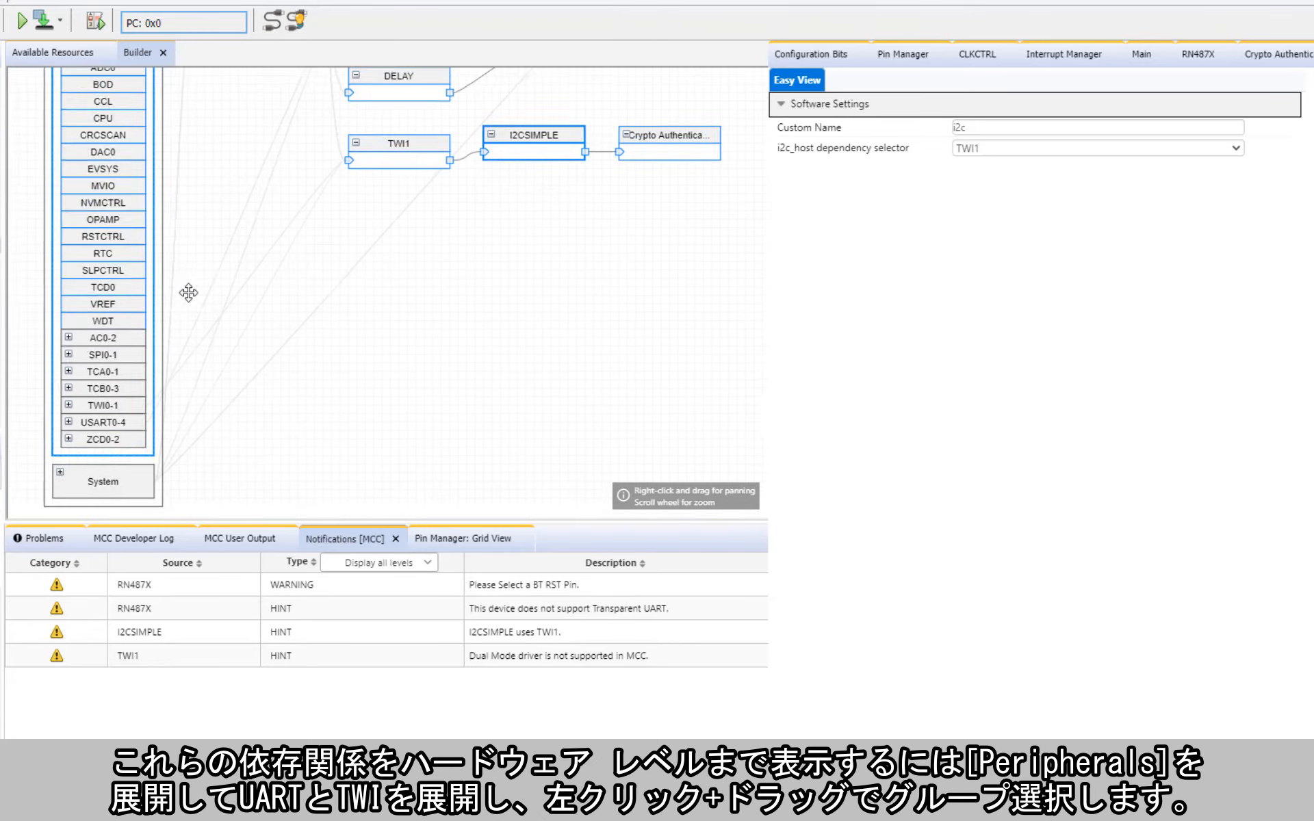
click(79, 423)
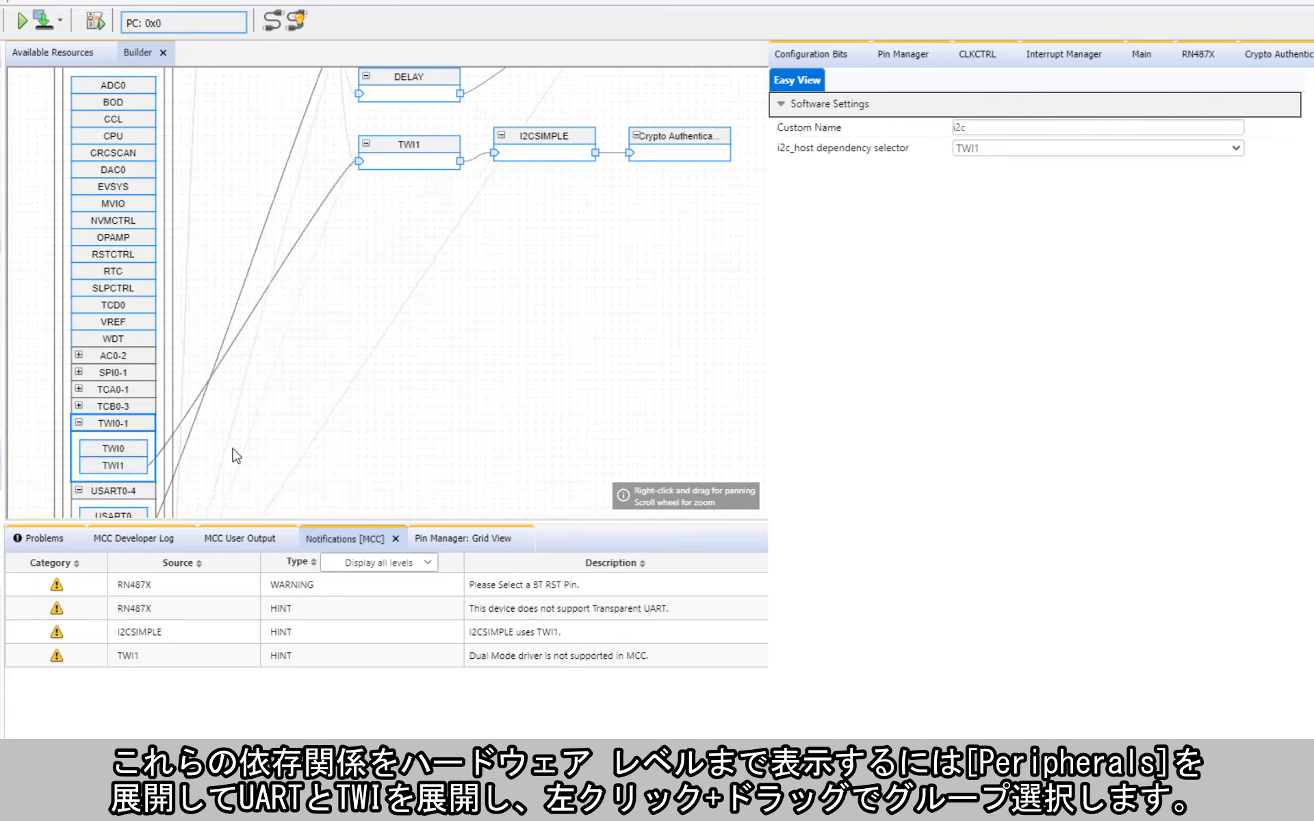
Step: Group-select and move the TWI1 chain and the USART1, DELAY and RN487X blocks beside their TWI and USART hardware peripherals
drag(263, 112, 759, 249)
drag(387, 144, 269, 439)
drag(407, 157, 393, 373)
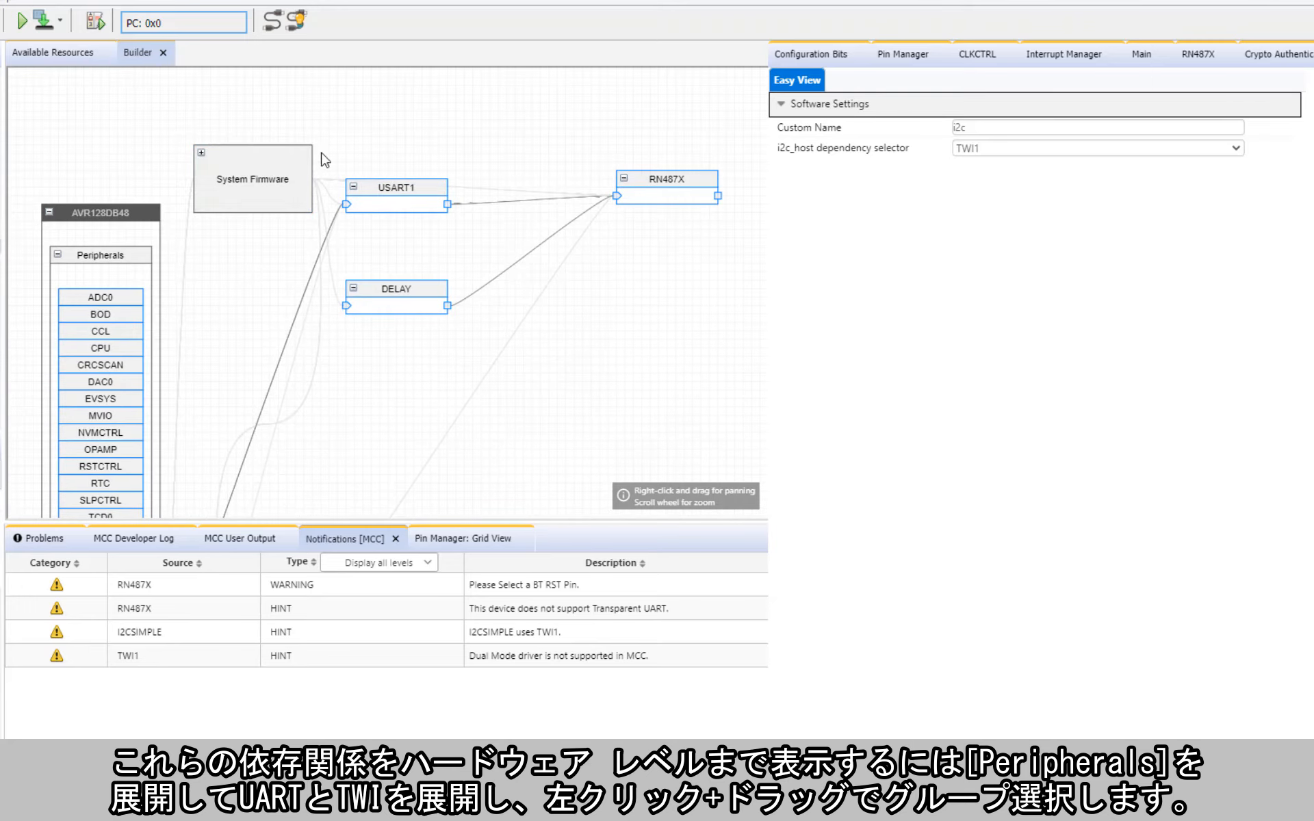
drag(323, 118, 732, 339)
drag(414, 294, 394, 479)
drag(398, 479, 447, 271)
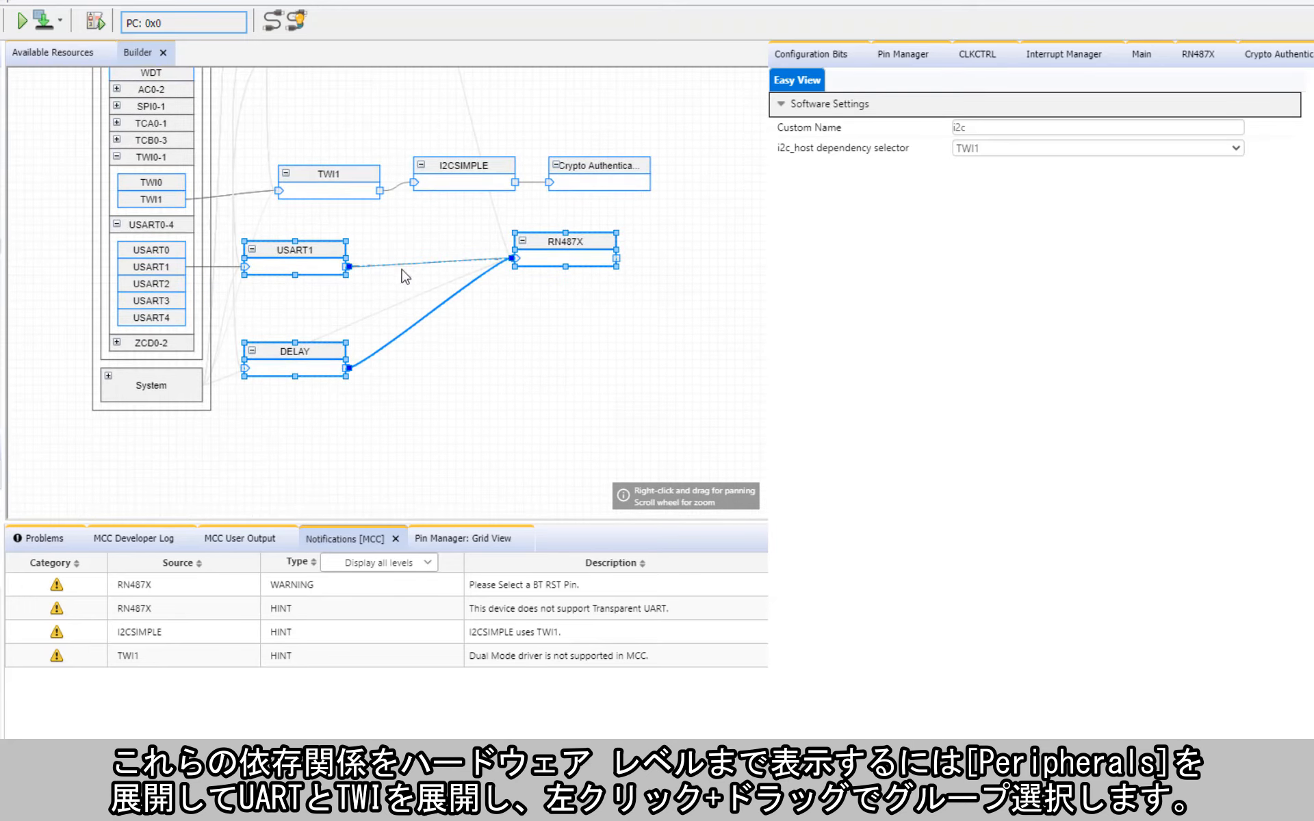
click(402, 276)
Step: Line up RN487X with USART1, place DELAY below the Crypto Authentication Library block, and open the TWI1 driver's settings
drag(552, 243, 493, 337)
drag(304, 354, 598, 273)
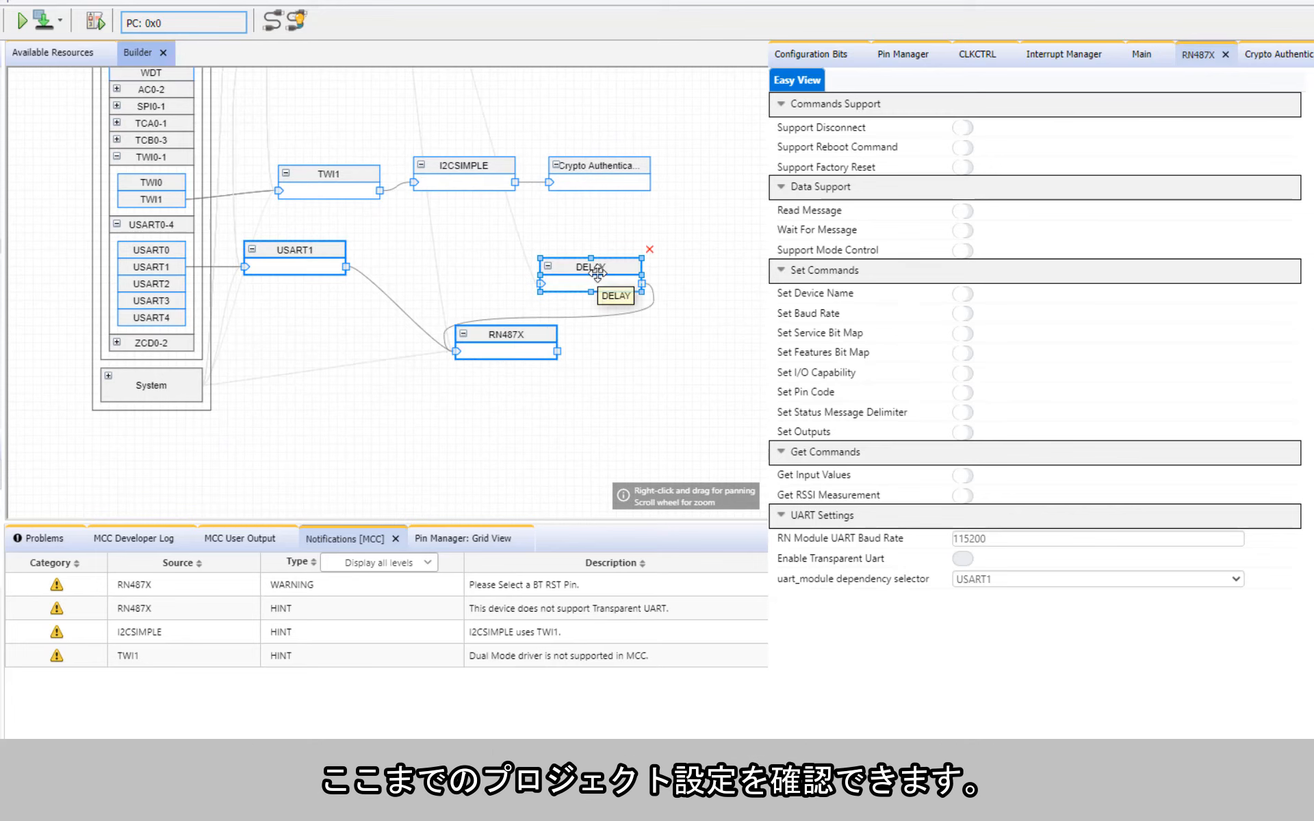
click(295, 253)
drag(499, 336, 458, 259)
drag(594, 275, 602, 222)
drag(552, 317, 542, 413)
click(542, 413)
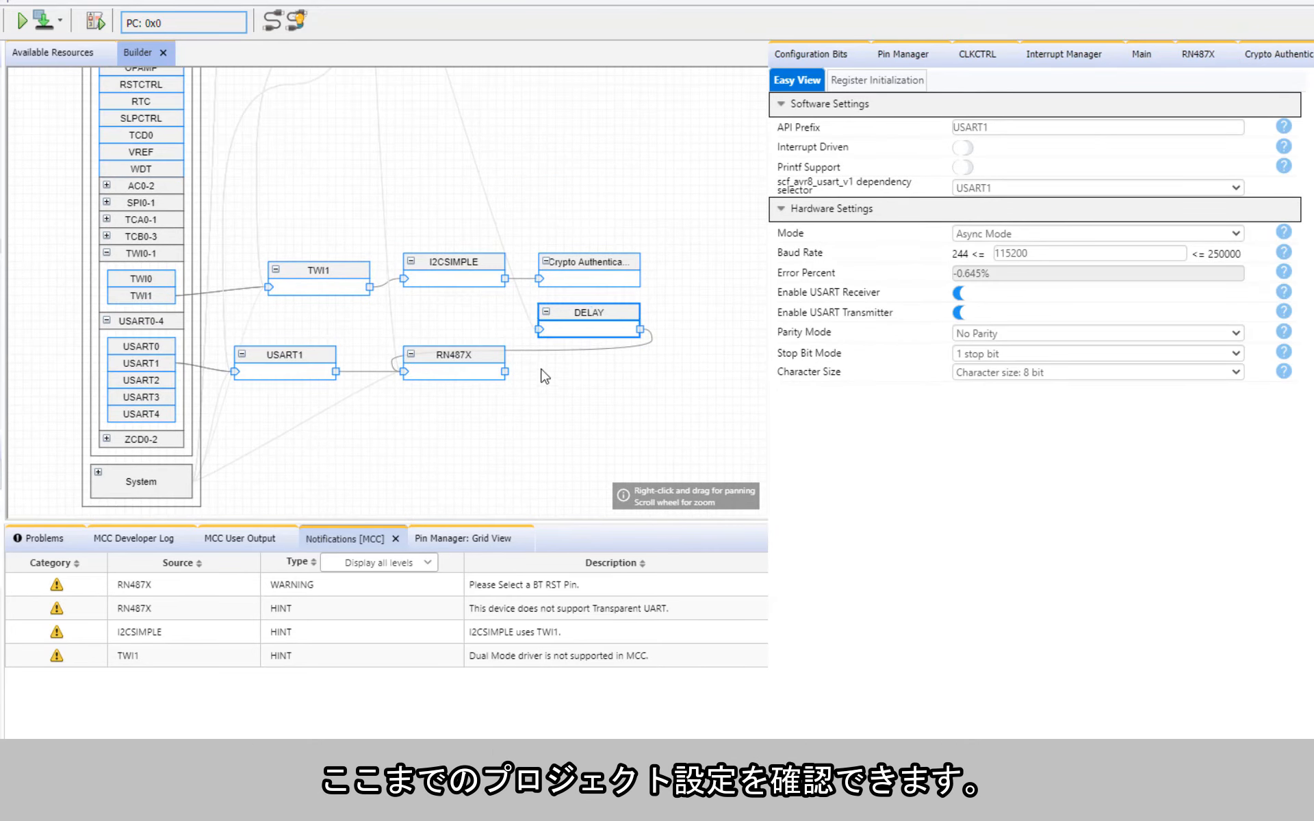
click(338, 277)
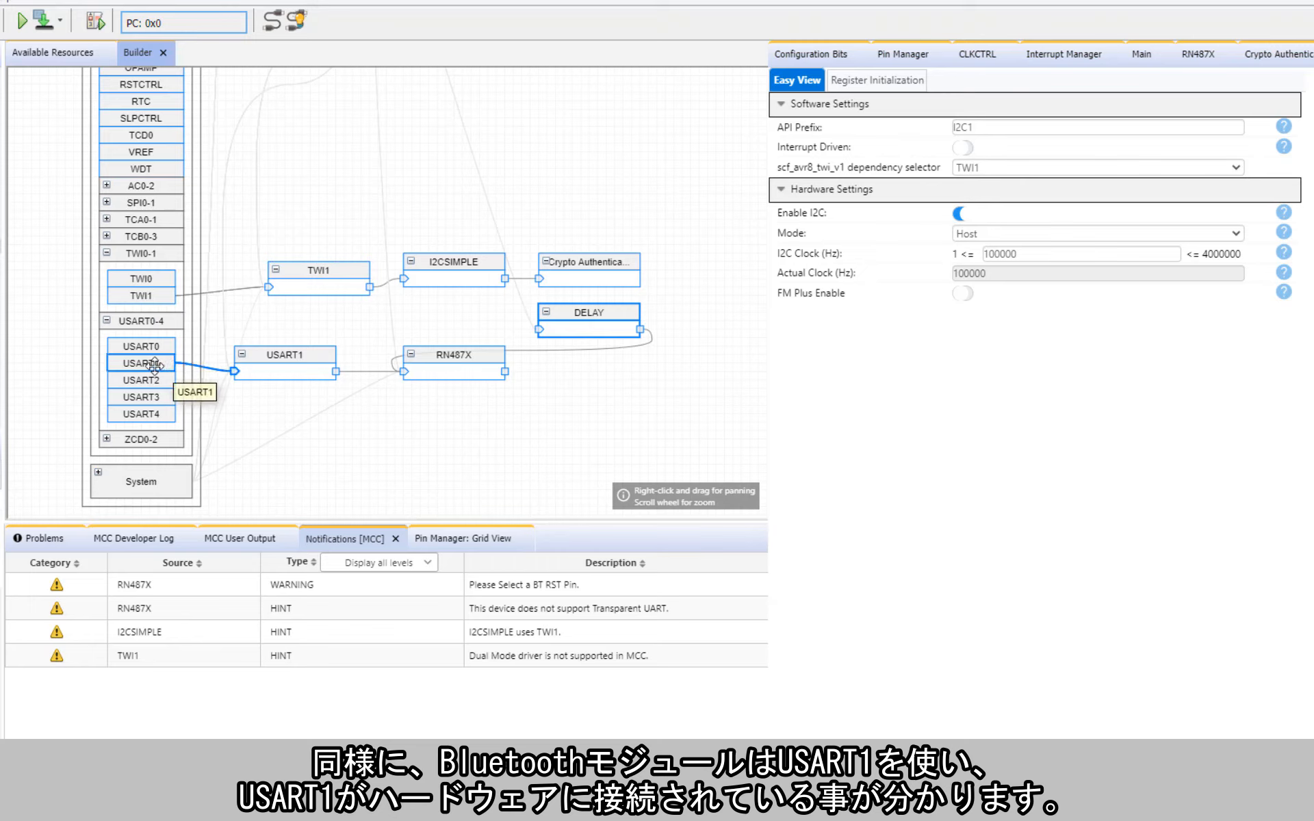
Step: Collapse all blocks of the finished application diagram and refresh the Builder layout
right_click(477, 410)
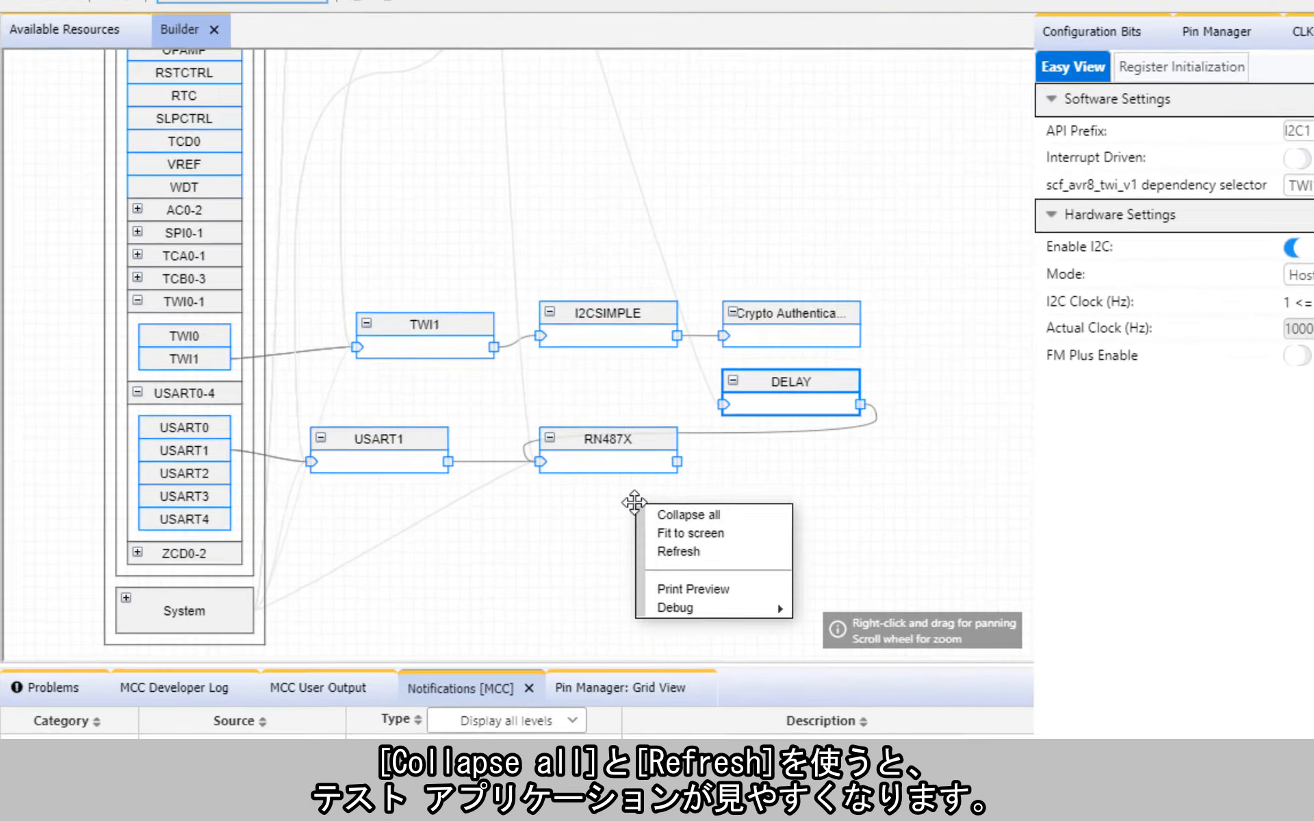
click(487, 412)
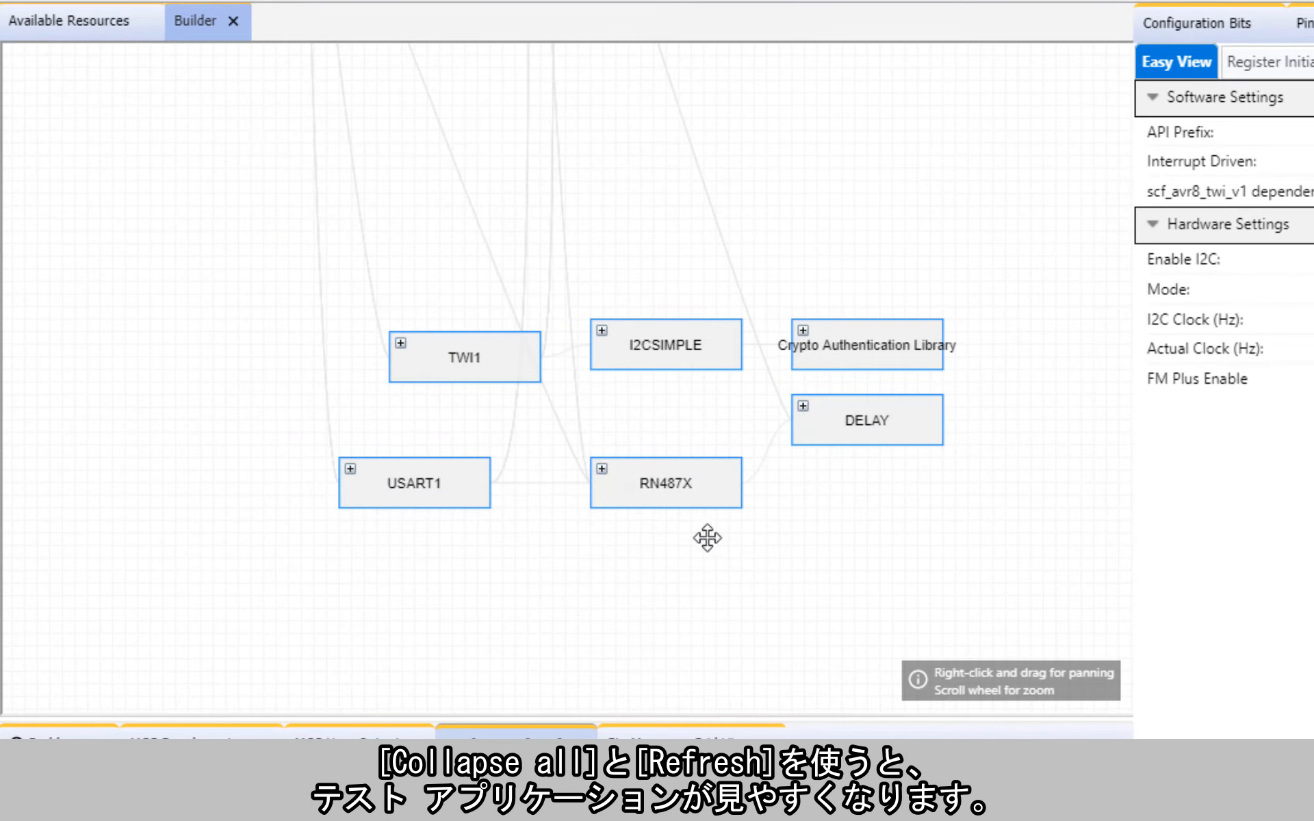
right_click(707, 538)
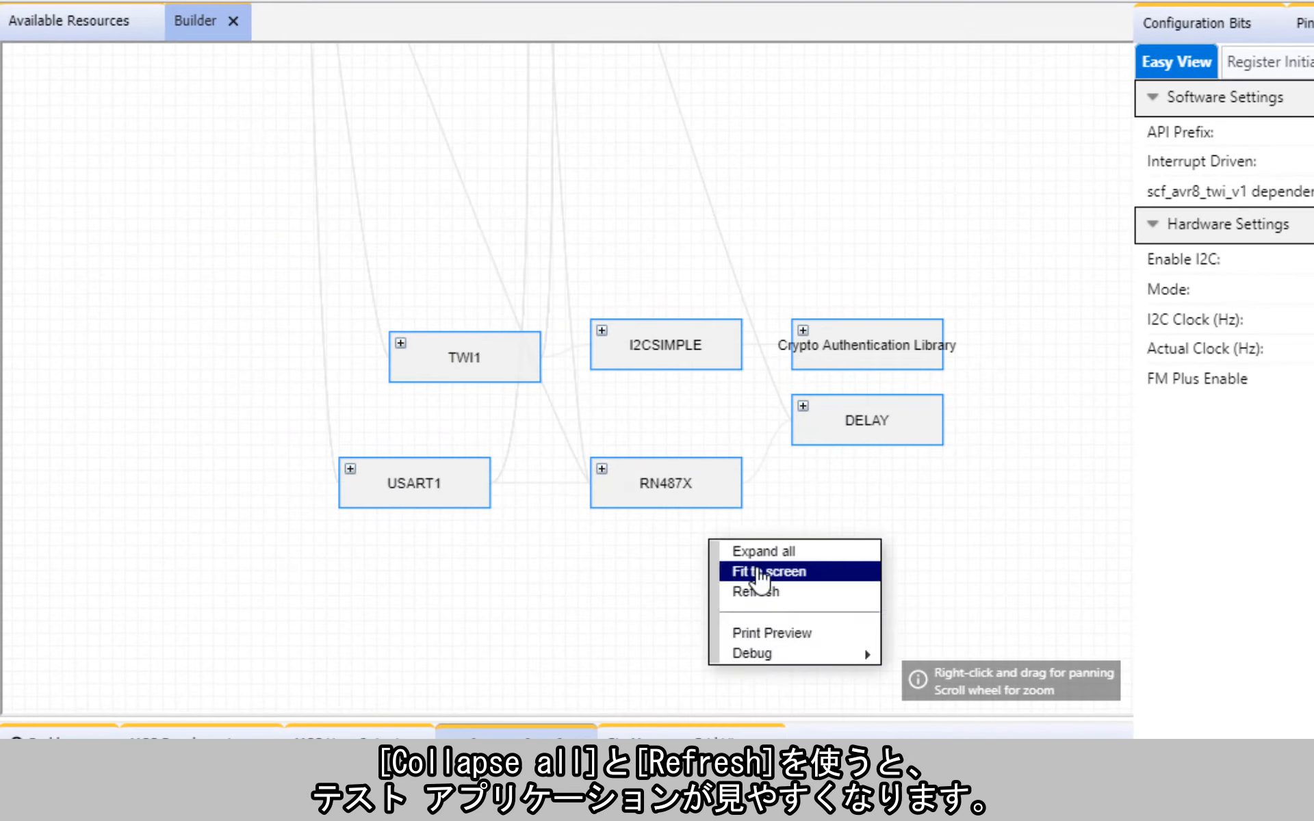
click(742, 590)
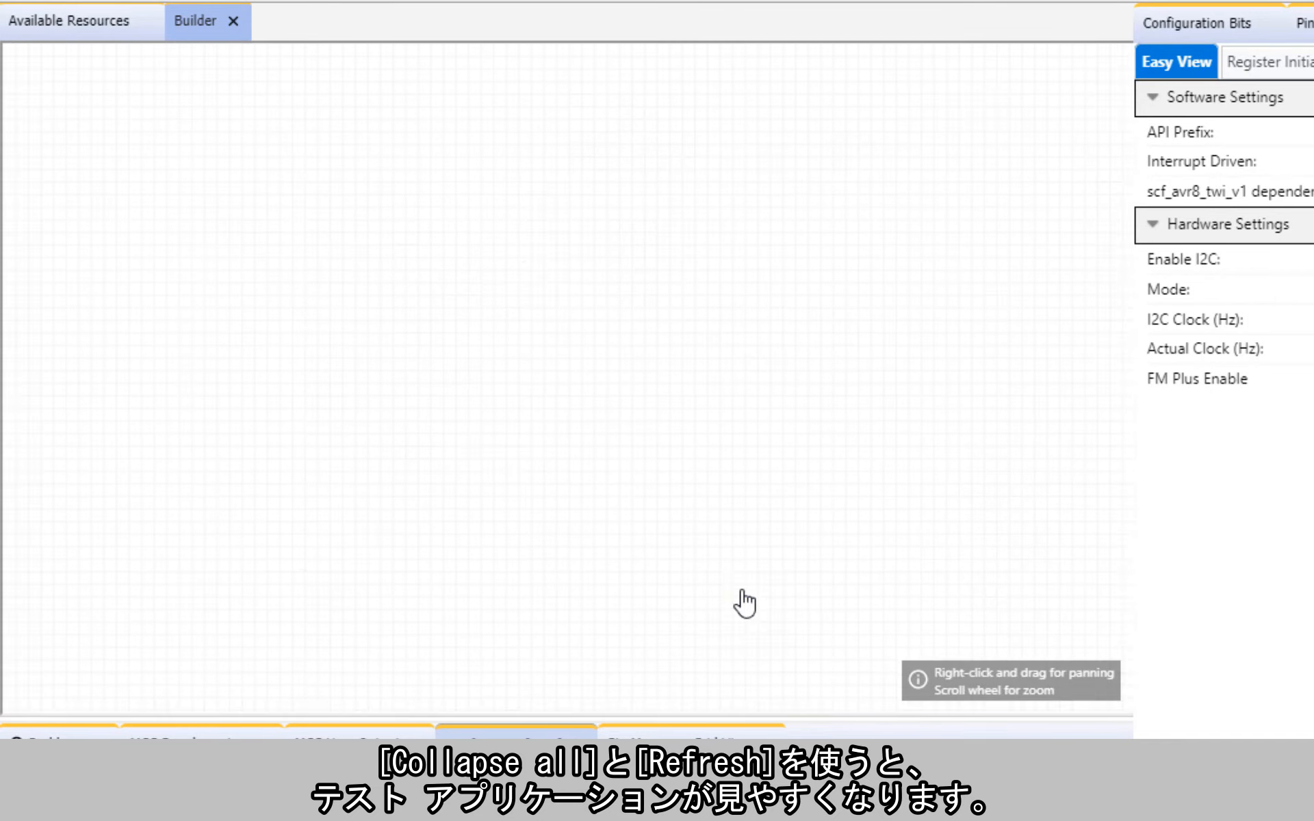